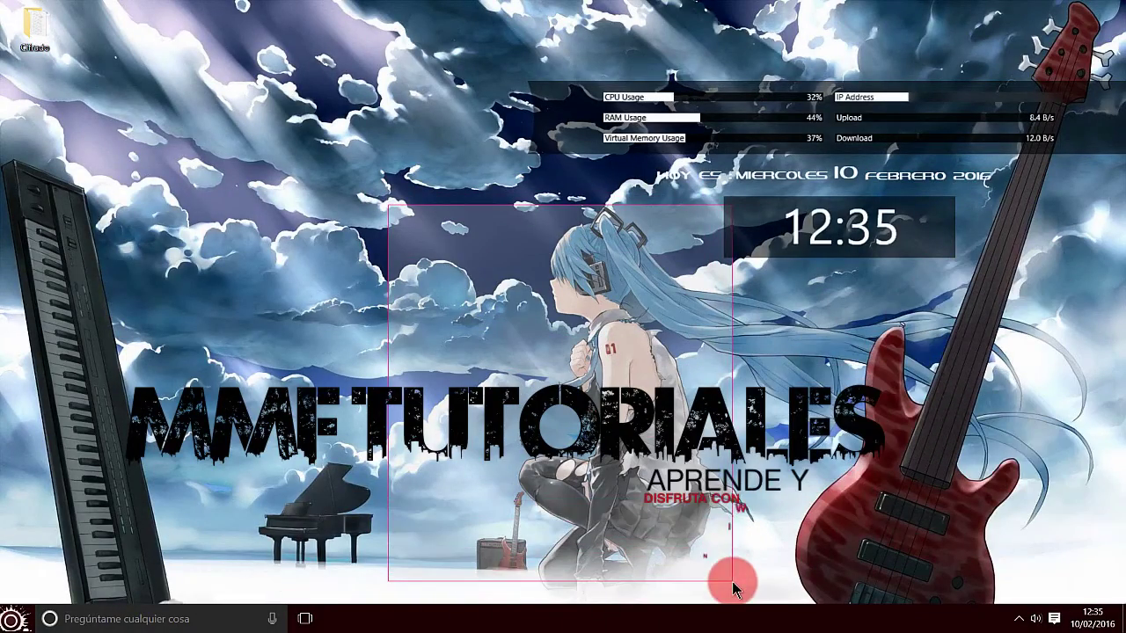
Step: Drag the Cifrado folder icon from the top-left corner to the centre of the desktop
{"action": "left_click_drag", "start_coordinate": [426, 199], "coordinate": [721, 594]}
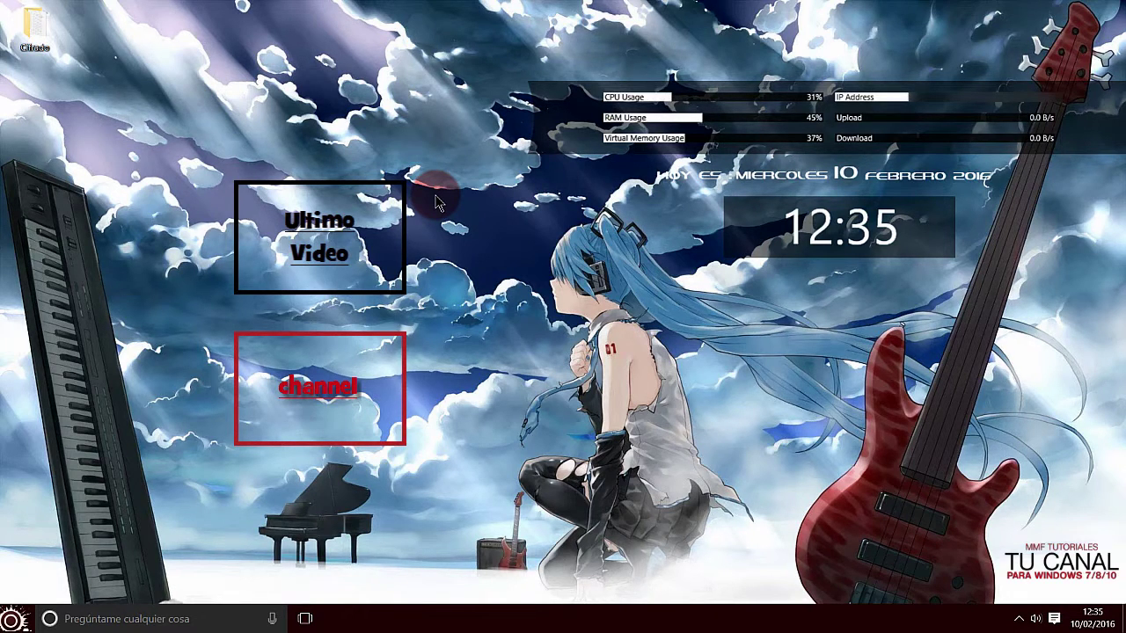
{"action": "left_click_drag", "start_coordinate": [434, 195], "coordinate": [737, 576]}
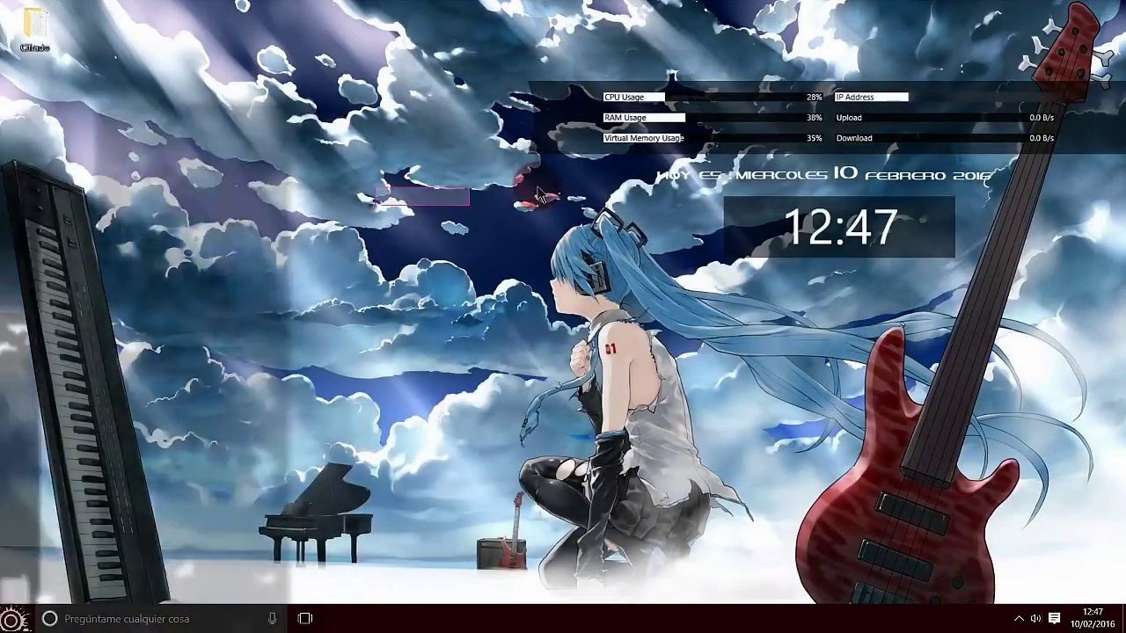
{"action": "left_click_drag", "start_coordinate": [536, 193], "coordinate": [722, 578]}
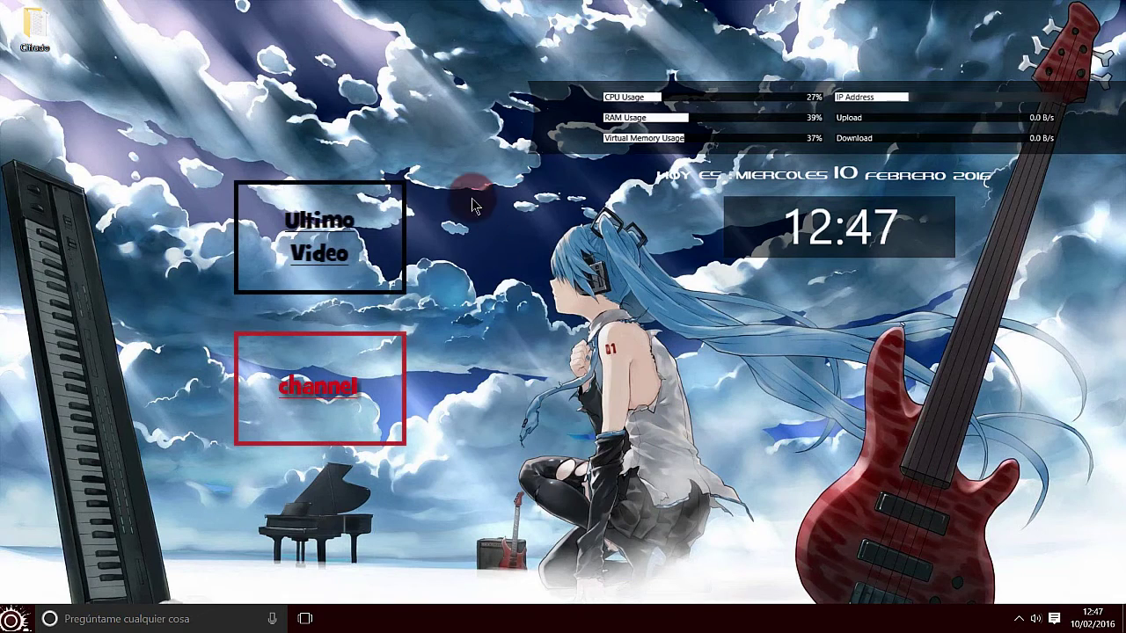
{"action": "mouse_move", "coordinate": [437, 191]}
{"action": "left_mouse_down"}
{"action": "mouse_move", "coordinate": [688, 236]}
{"action": "mouse_move", "coordinate": [716, 576]}
{"action": "mouse_move", "coordinate": [710, 568]}
{"action": "left_mouse_up"}
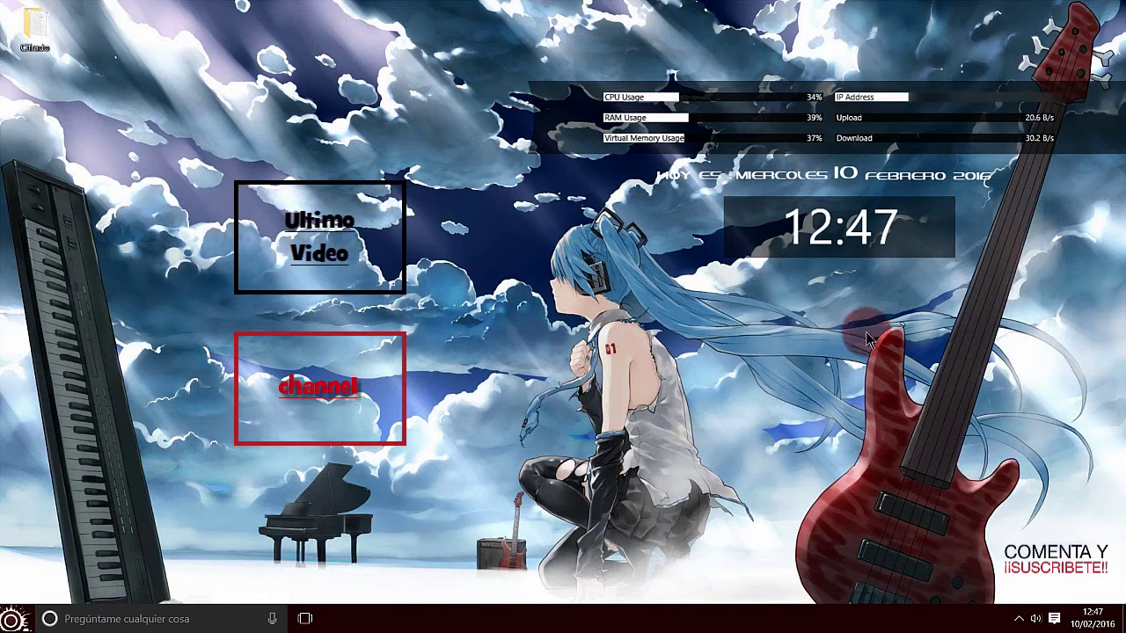
{"action": "left_click_drag", "start_coordinate": [494, 187], "coordinate": [603, 397]}
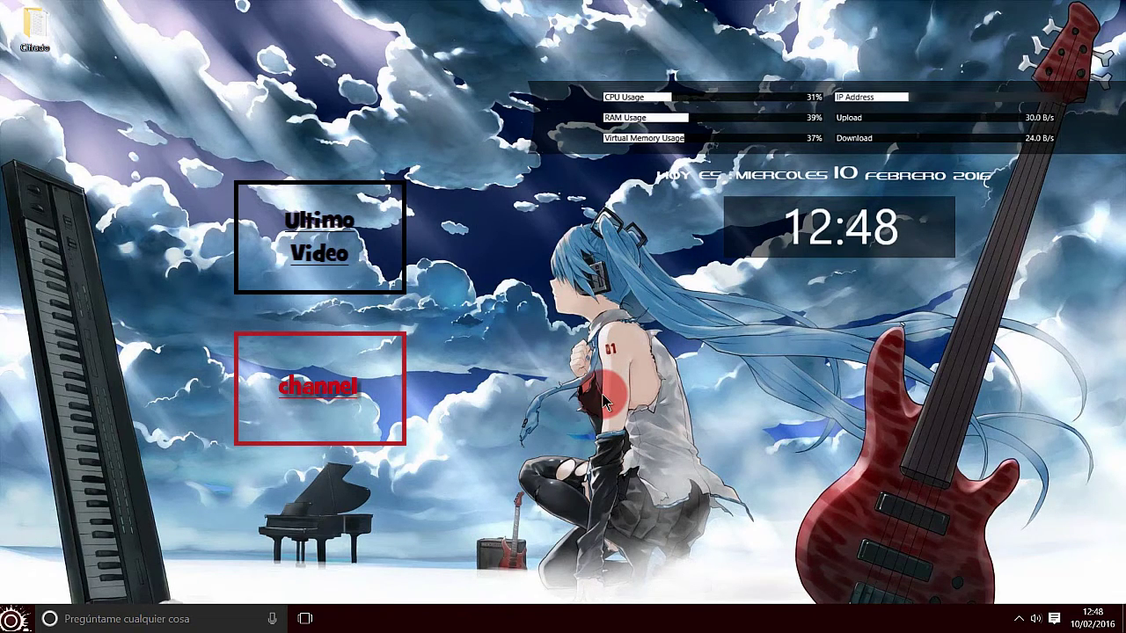
{"action": "left_click_drag", "start_coordinate": [392, 209], "coordinate": [655, 444]}
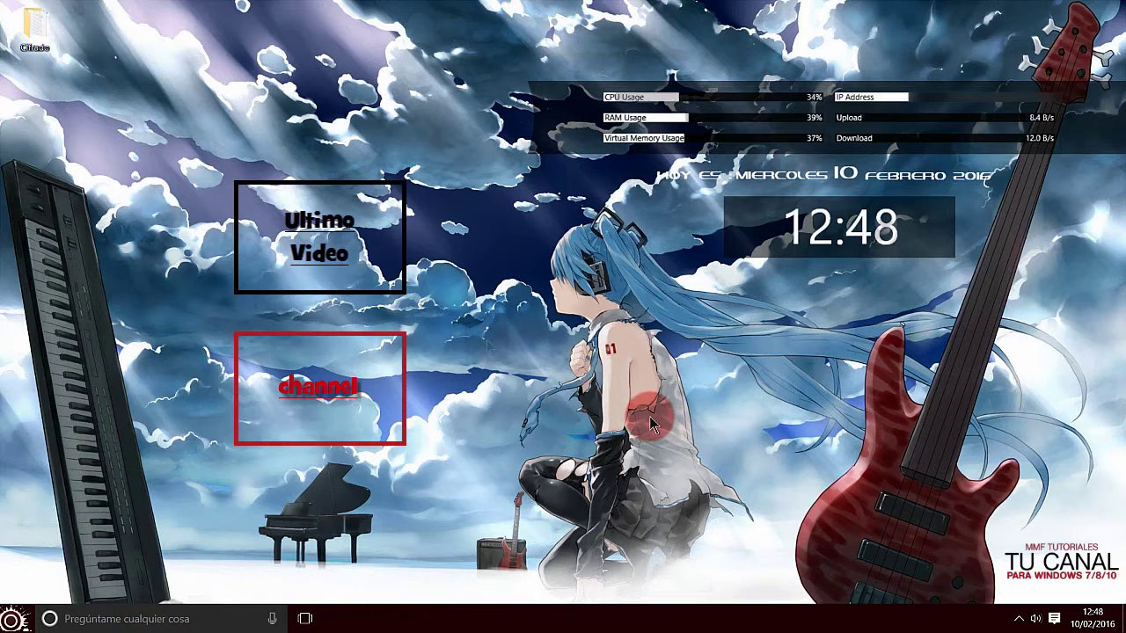
{"action": "left_click_drag", "start_coordinate": [408, 208], "coordinate": [729, 573]}
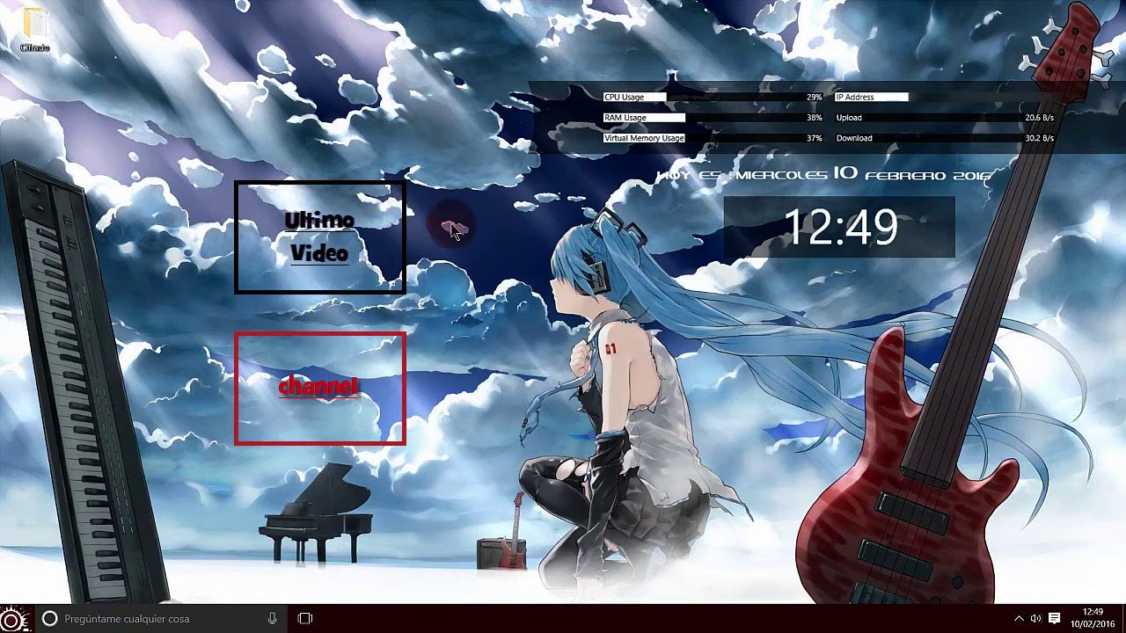
{"action": "left_click_drag", "start_coordinate": [444, 199], "coordinate": [728, 582]}
{"action": "left_click_drag", "start_coordinate": [444, 209], "coordinate": [726, 591]}
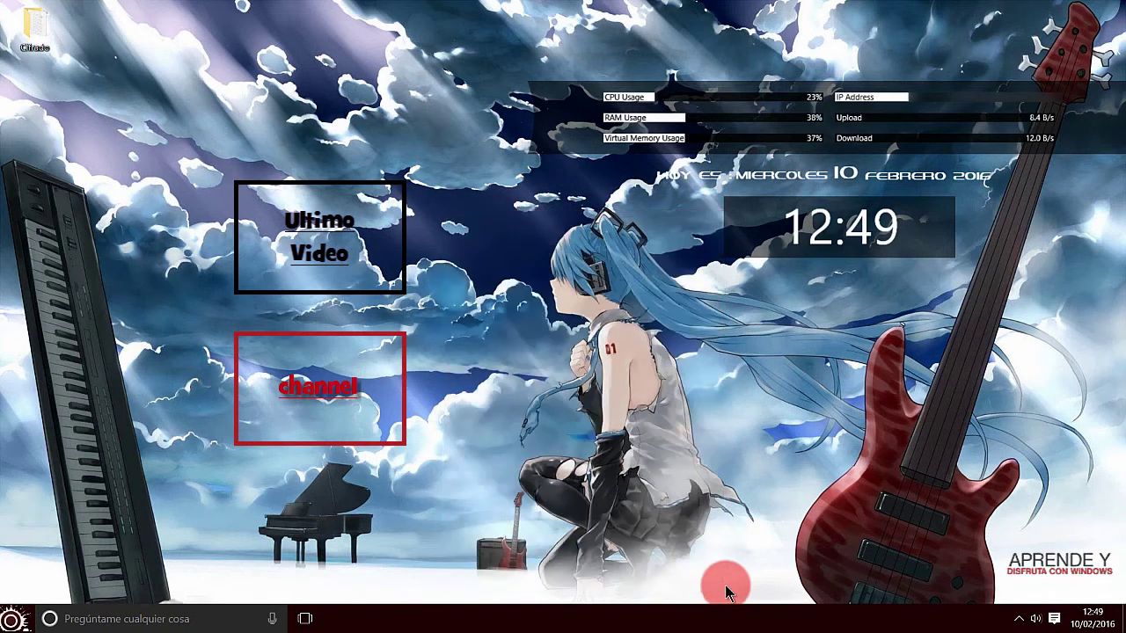
{"action": "left_click_drag", "start_coordinate": [485, 198], "coordinate": [492, 212]}
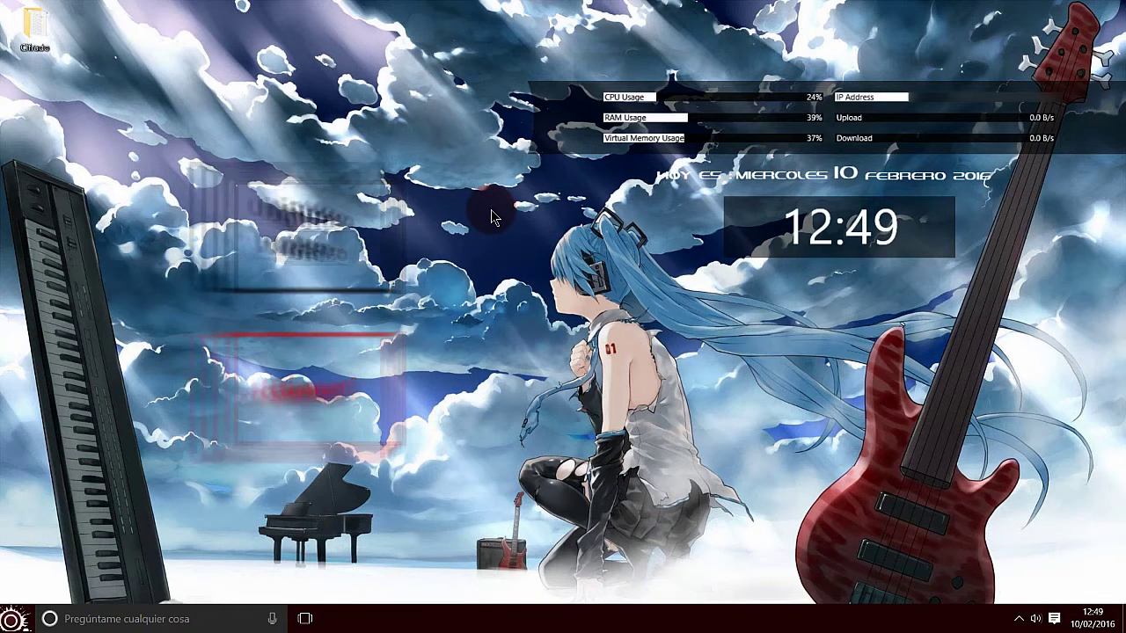
{"action": "left_click", "coordinate": [343, 215]}
{"action": "mouse_move", "coordinate": [343, 216]}
{"action": "left_mouse_down"}
{"action": "mouse_move", "coordinate": [621, 194]}
{"action": "mouse_move", "coordinate": [723, 384]}
{"action": "mouse_move", "coordinate": [729, 578]}
{"action": "left_mouse_up"}
{"action": "left_click", "coordinate": [453, 354]}
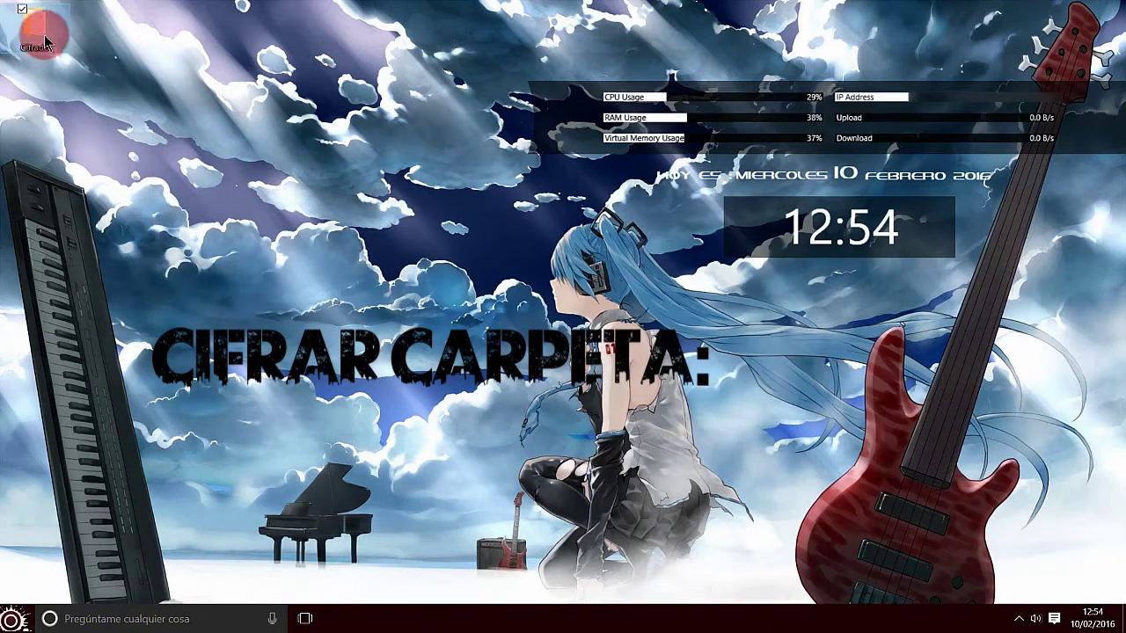
{"action": "left_click_drag", "start_coordinate": [35, 30], "coordinate": [389, 308]}
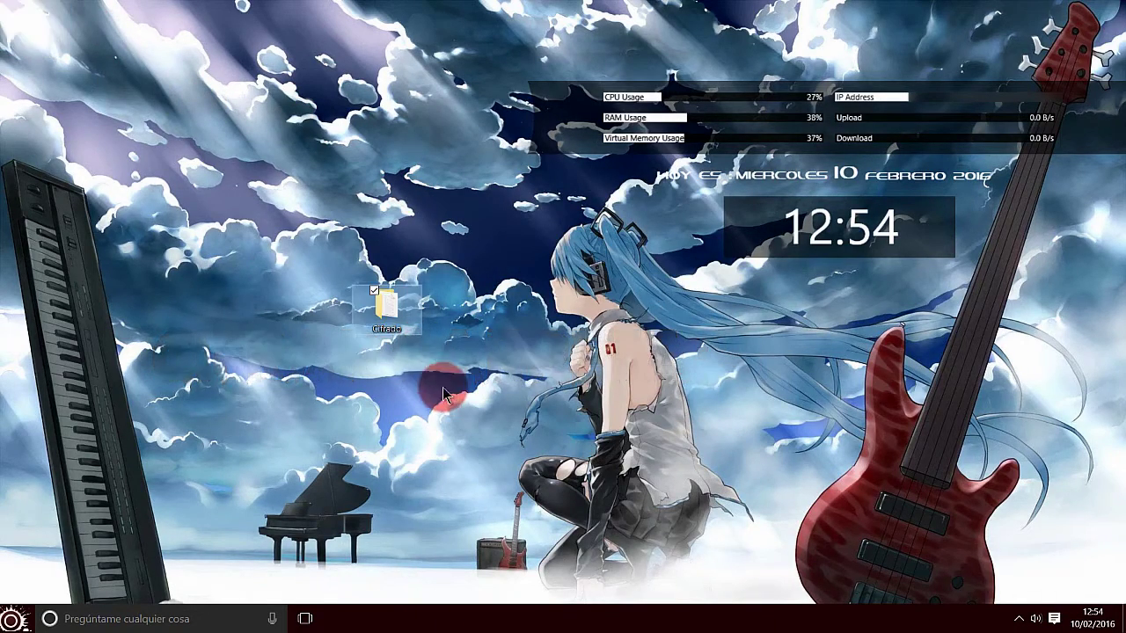
{"action": "double_click", "coordinate": [387, 308]}
{"action": "double_click", "coordinate": [257, 91]}
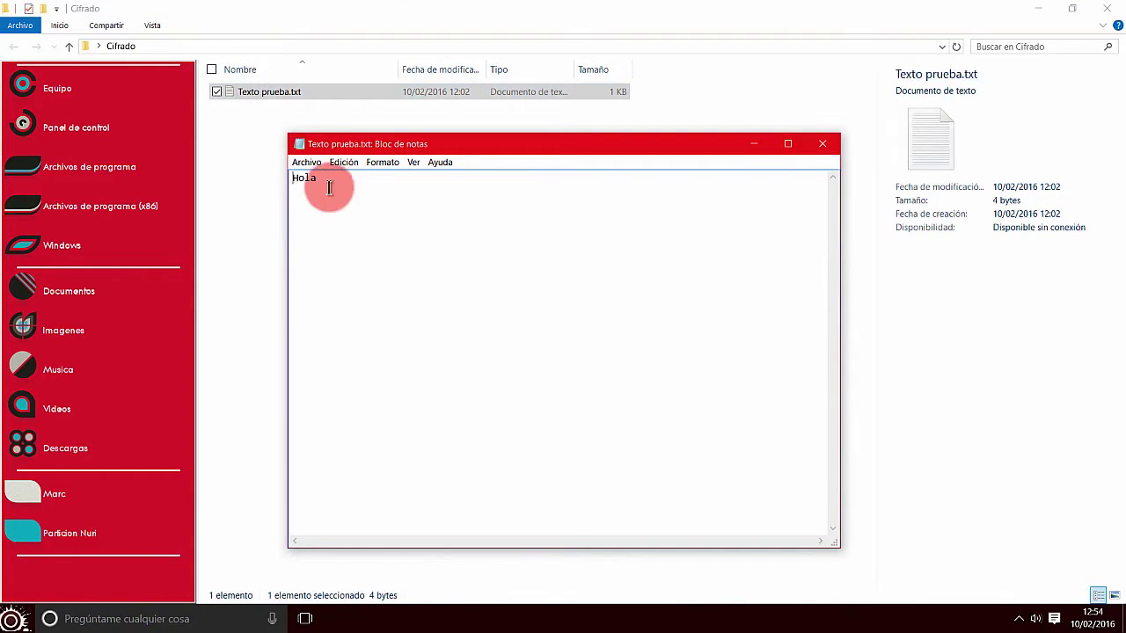
{"action": "left_click", "coordinate": [821, 144]}
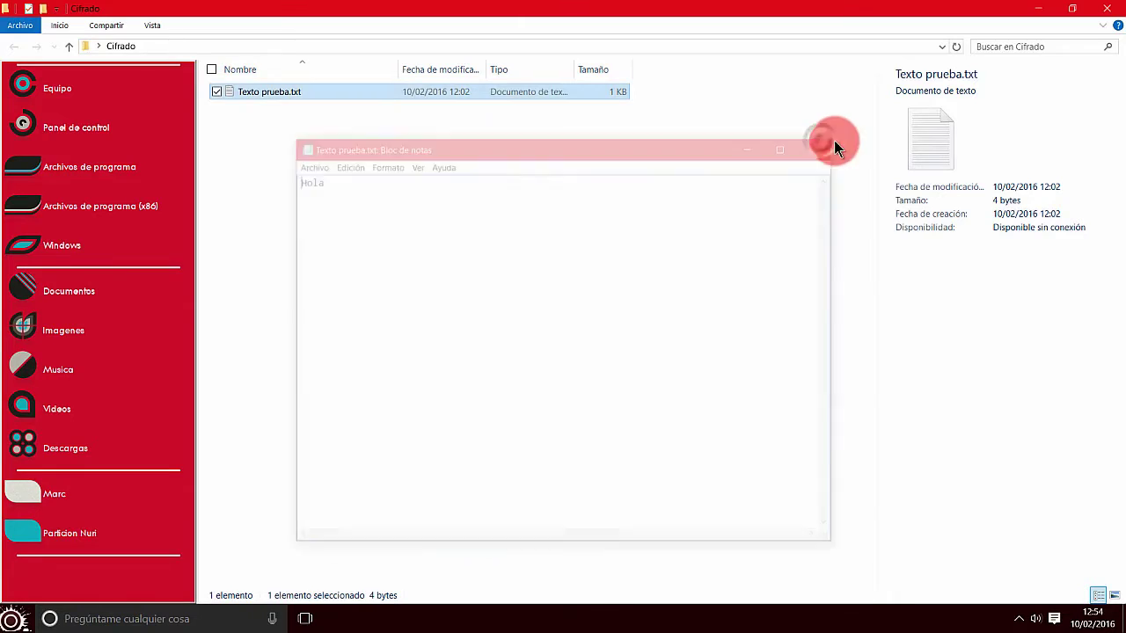
{"action": "left_click", "coordinate": [1103, 11]}
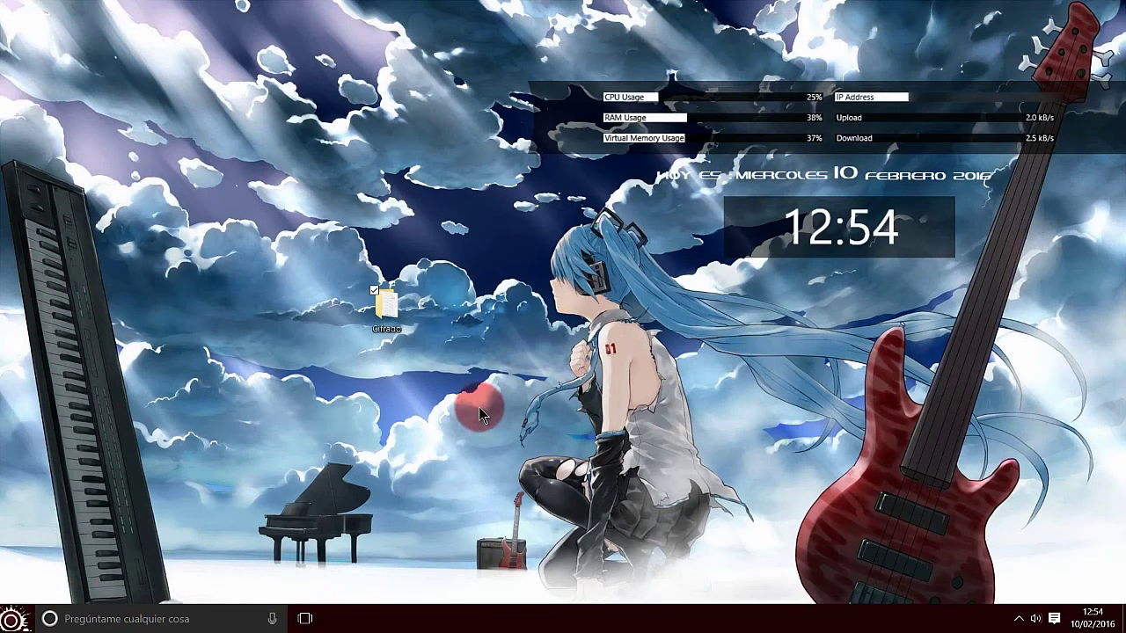
Step: Open Propiedades for the Cifrado folder on the desktop
{"action": "left_click", "coordinate": [380, 338]}
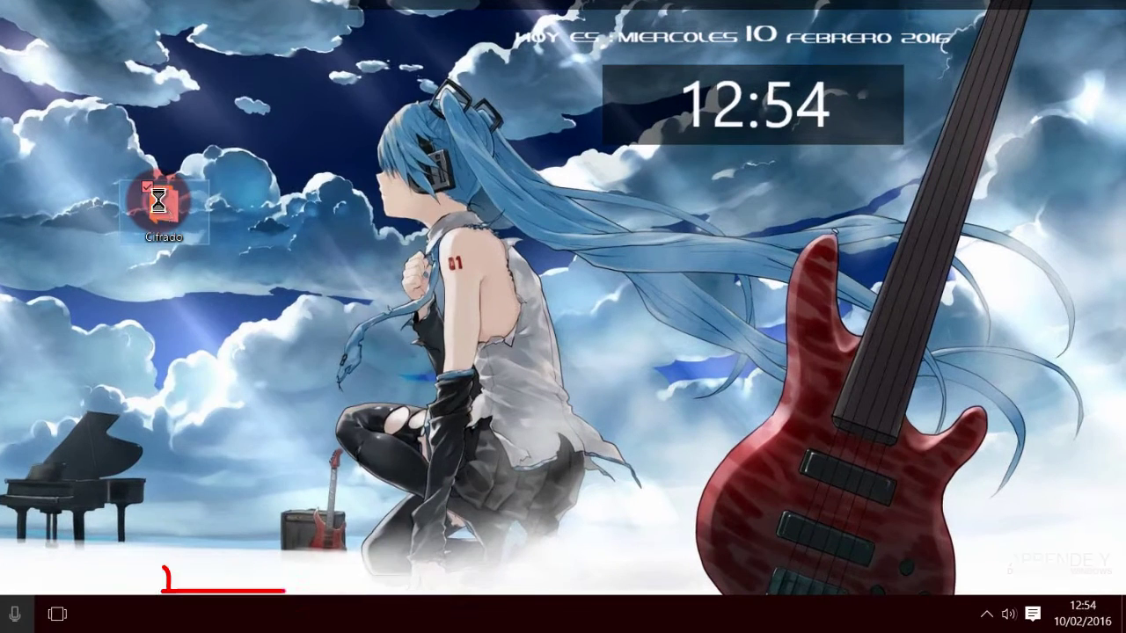
{"action": "right_click", "coordinate": [384, 308]}
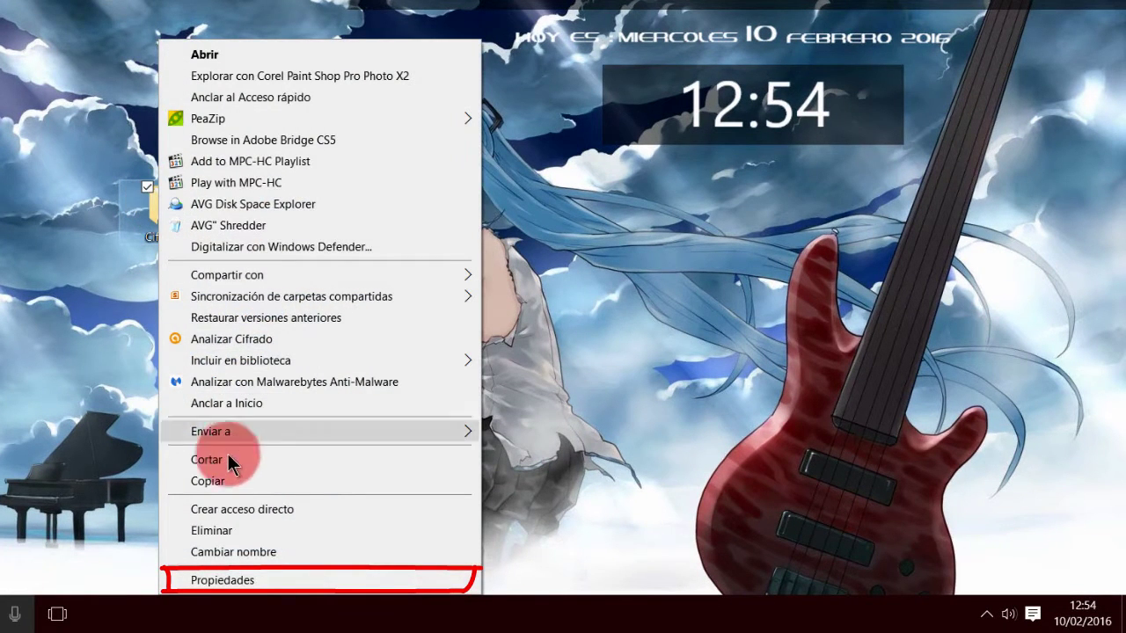
{"action": "left_click", "coordinate": [224, 579]}
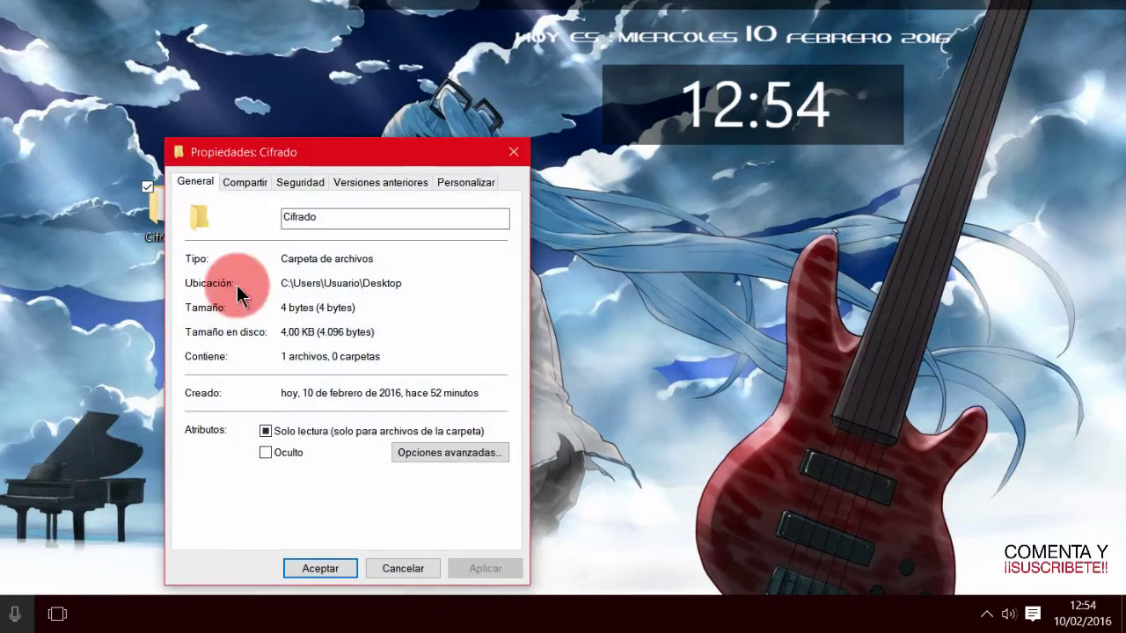
Step: Enable 'Cifrar contenido para proteger datos' on Cifrado, applying it to all subfolders and files
{"action": "left_click_drag", "start_coordinate": [343, 151], "coordinate": [346, 46]}
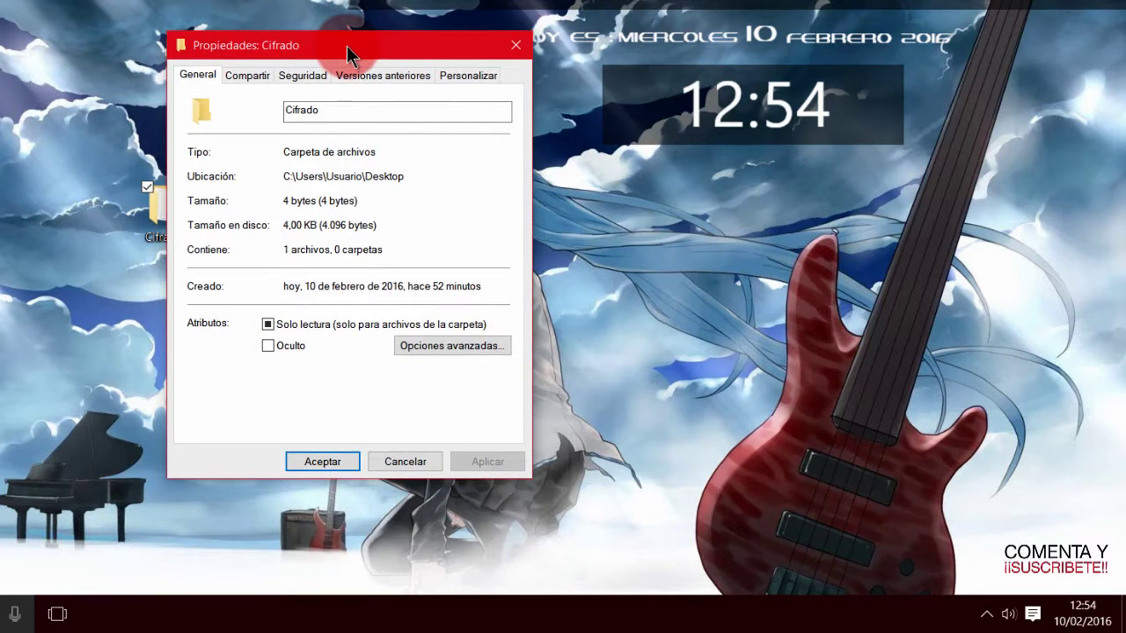
{"action": "left_click", "coordinate": [196, 79]}
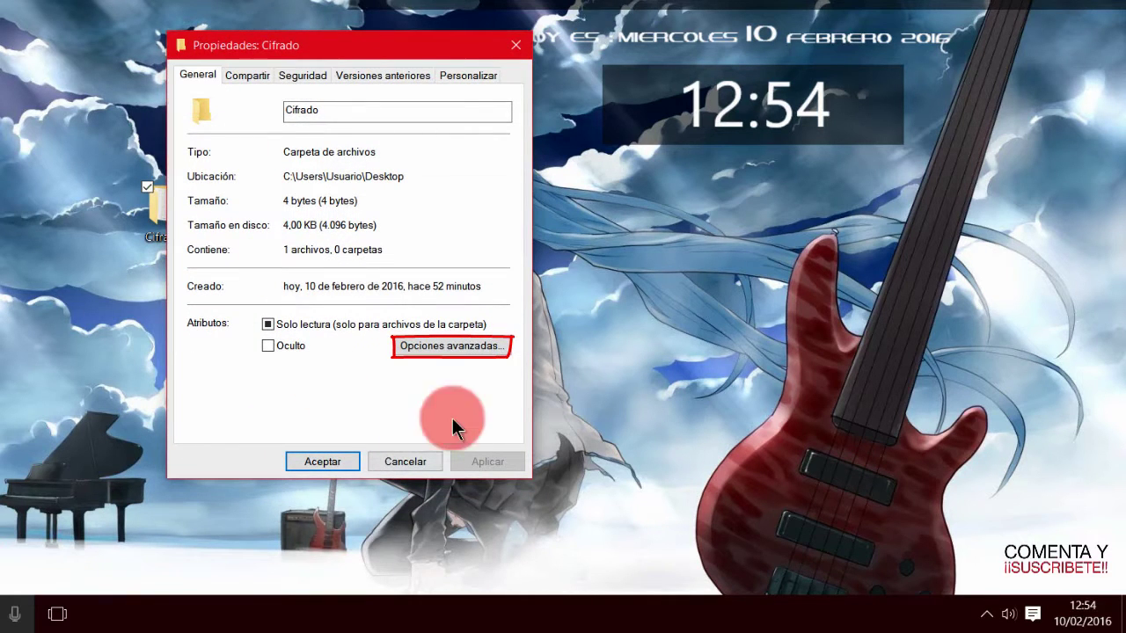
{"action": "left_click", "coordinate": [435, 348]}
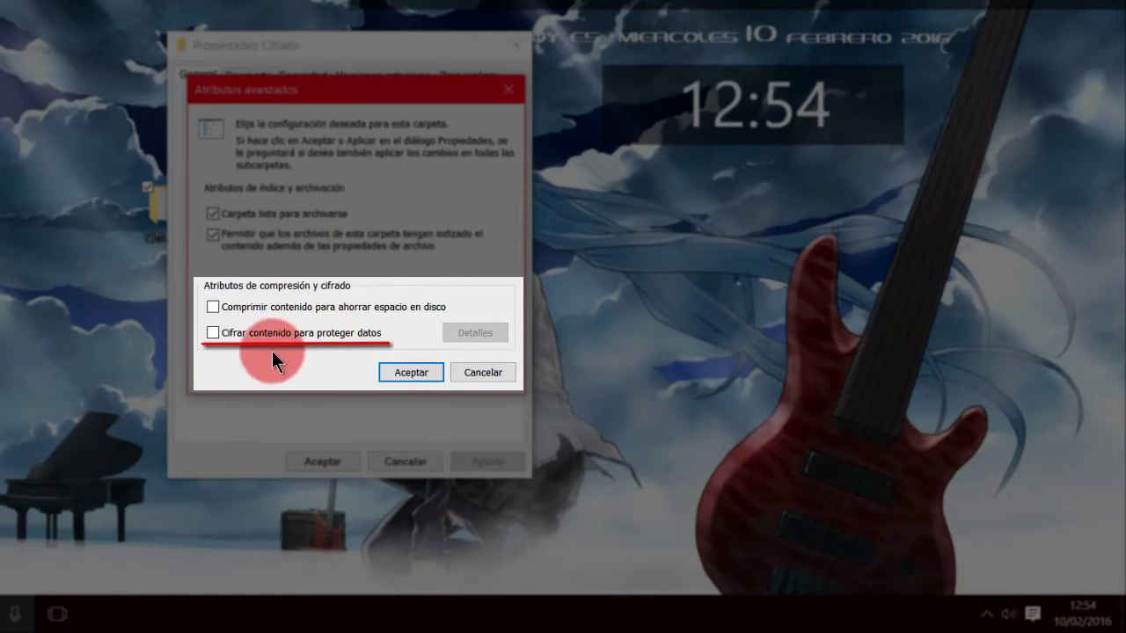
{"action": "left_click", "coordinate": [215, 339]}
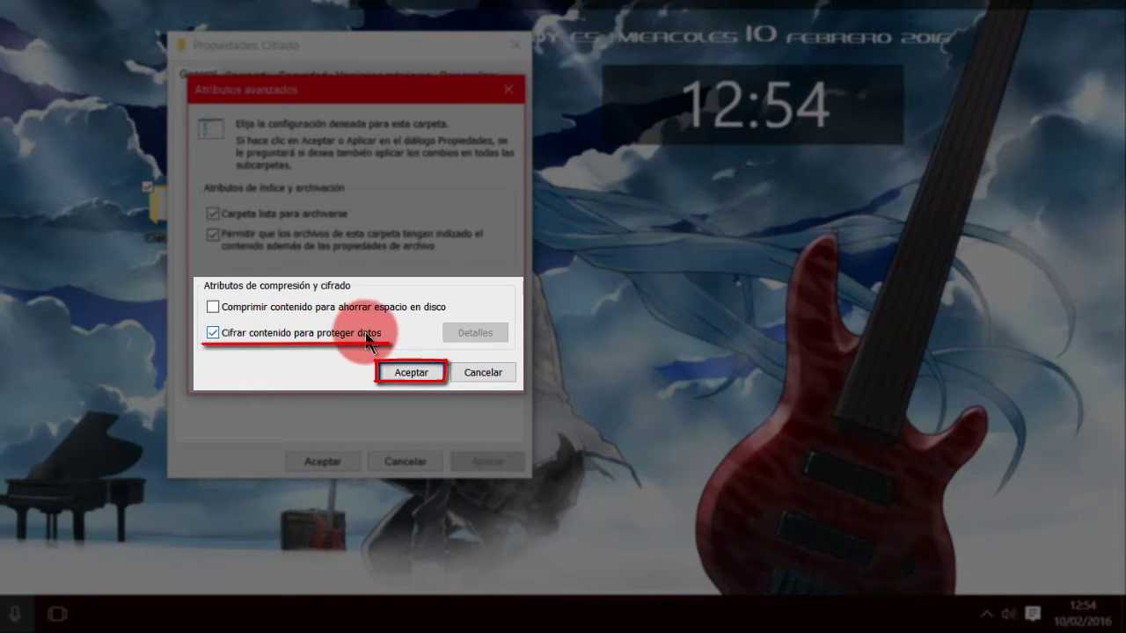
{"action": "left_click", "coordinate": [407, 375]}
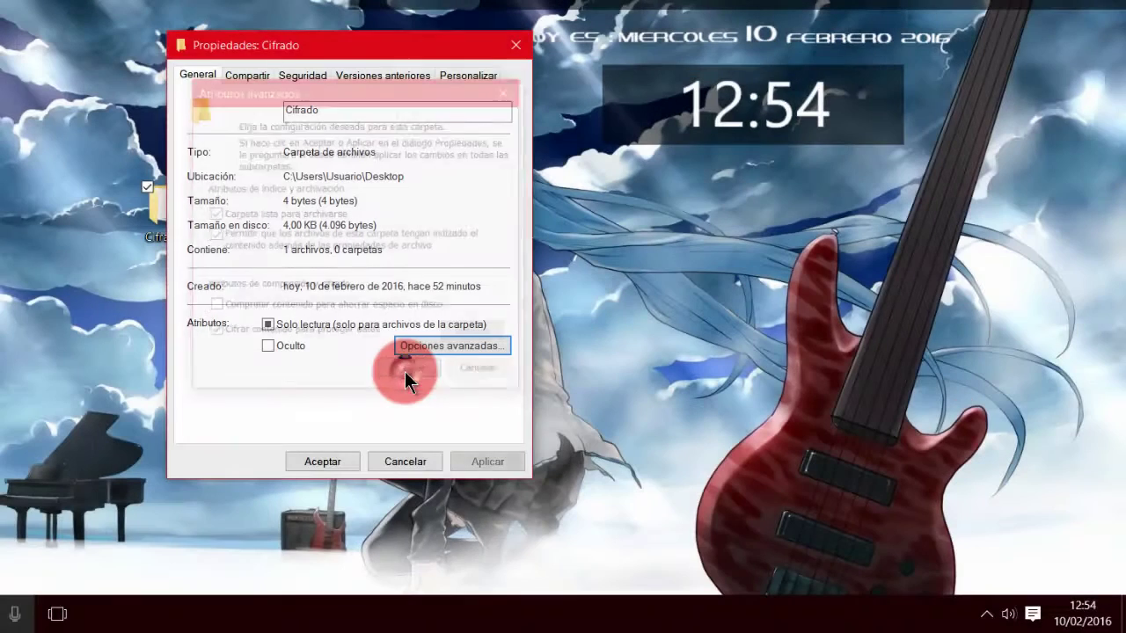
{"action": "left_click", "coordinate": [488, 462]}
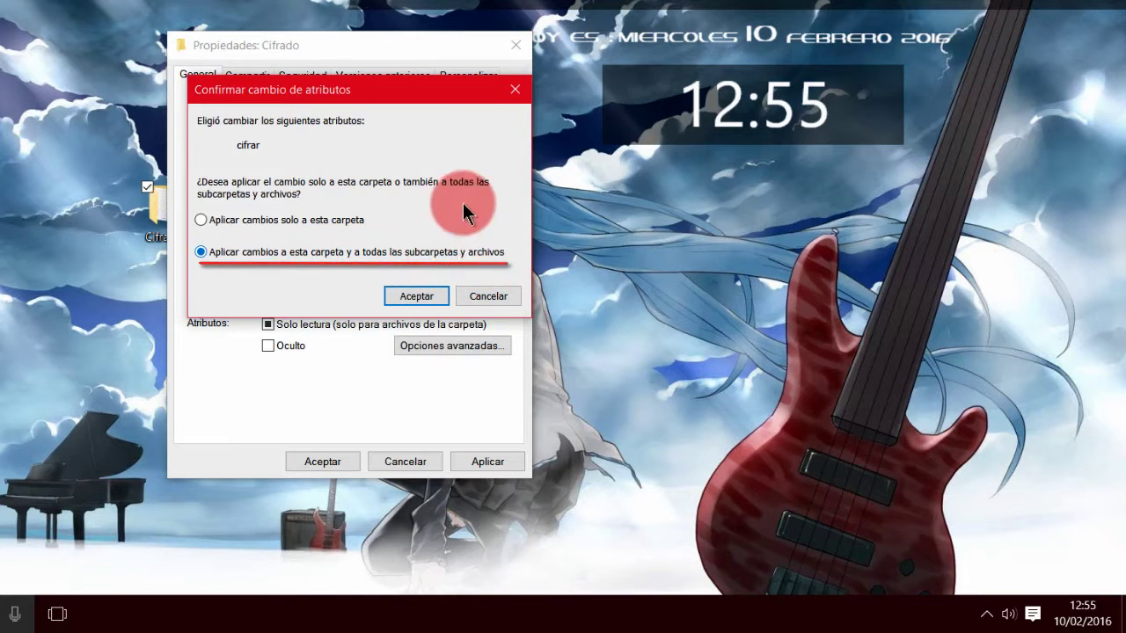
{"action": "left_click", "coordinate": [419, 299]}
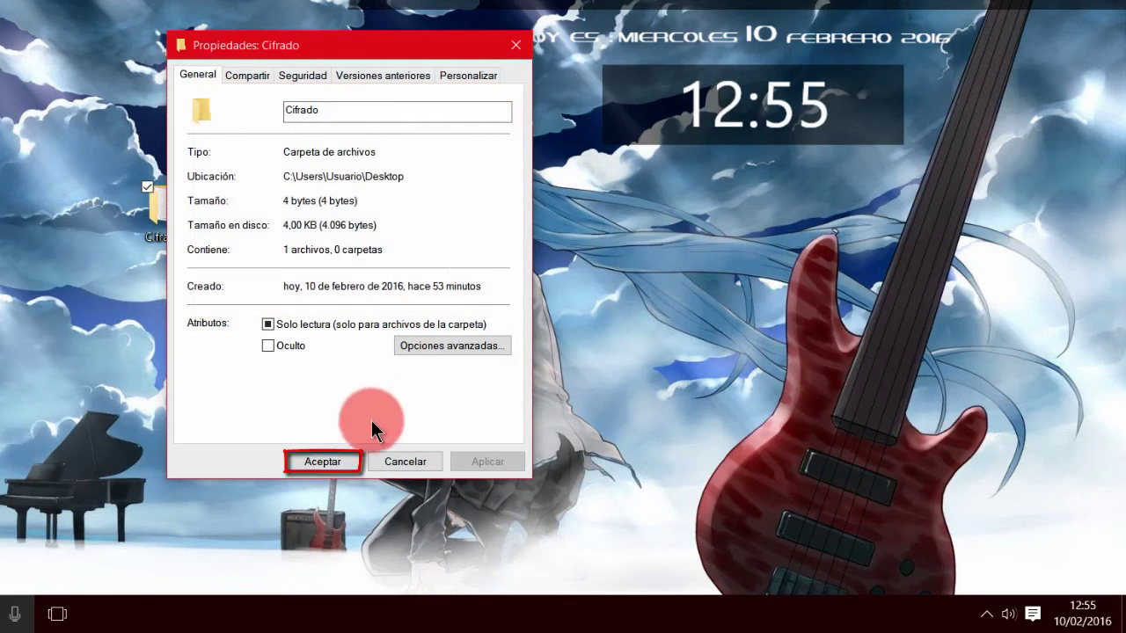
Step: Close Propiedades: Cifrado and select the folder, now showing its encryption lock
{"action": "left_click", "coordinate": [324, 461]}
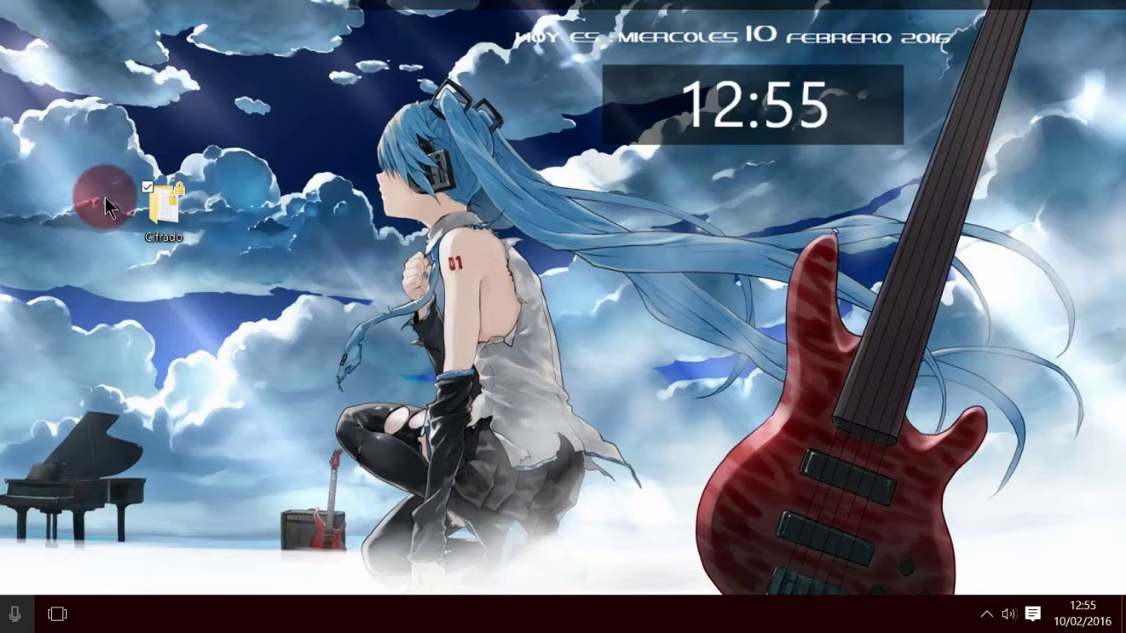
{"action": "mouse_move", "coordinate": [89, 154]}
{"action": "left_mouse_down"}
{"action": "mouse_move", "coordinate": [239, 164]}
{"action": "mouse_move", "coordinate": [246, 280]}
{"action": "left_mouse_up"}
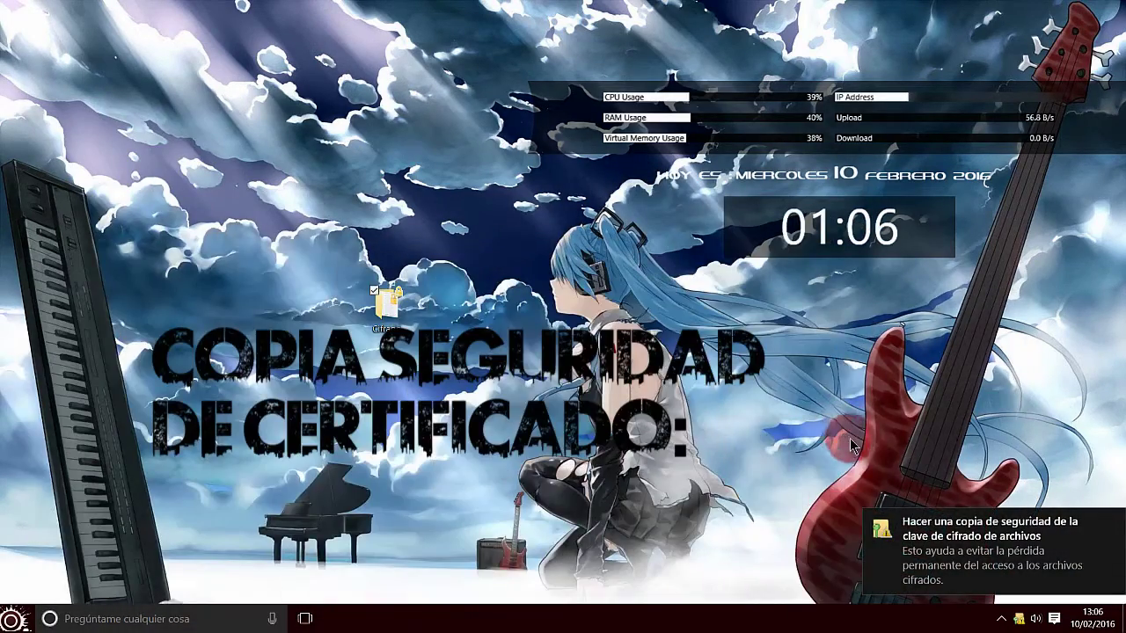
Step: Respond to the 'Hacer una copia de seguridad de la clave de cifrado' notification
{"action": "left_click", "coordinate": [974, 551]}
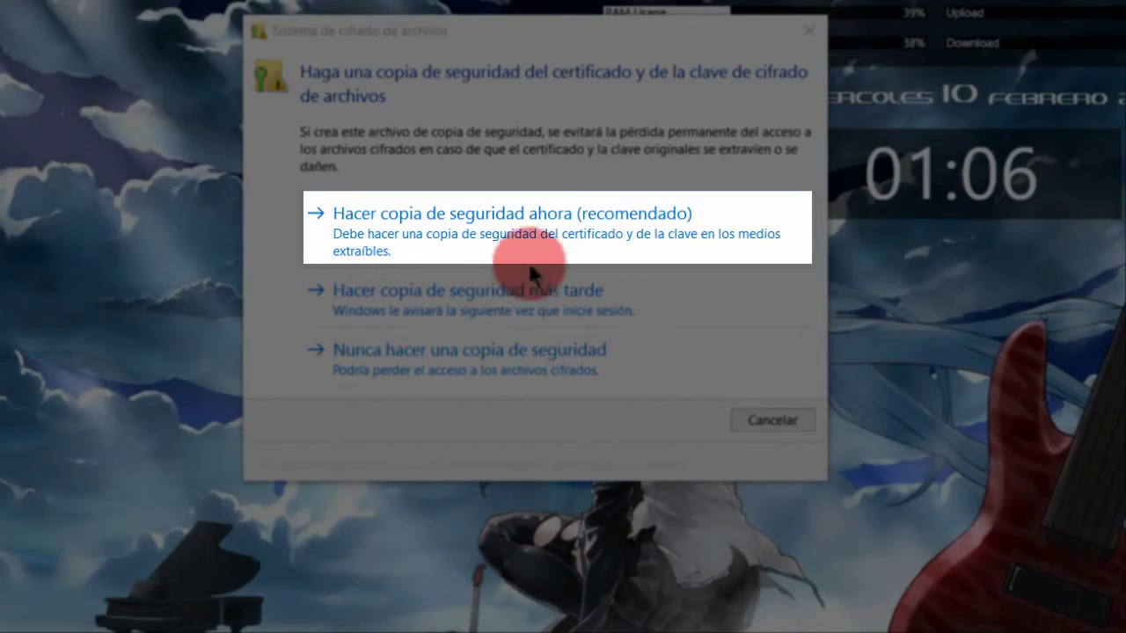
Step: Back up the key now, choosing the .PFX export format in the wizard
{"action": "left_click", "coordinate": [470, 226]}
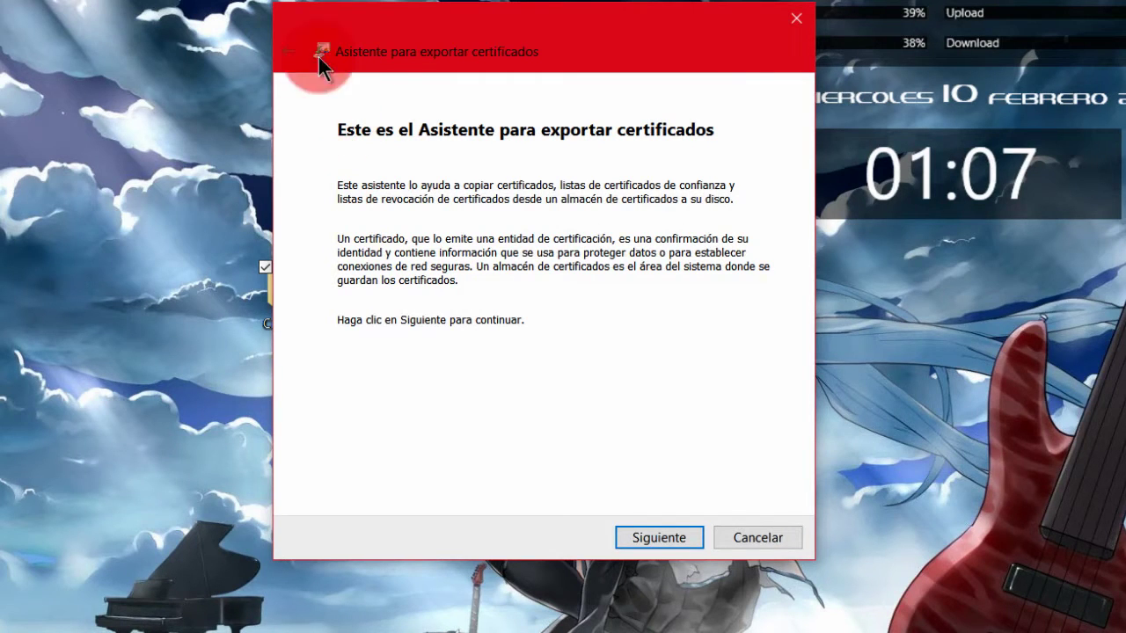
{"action": "left_click", "coordinate": [654, 538]}
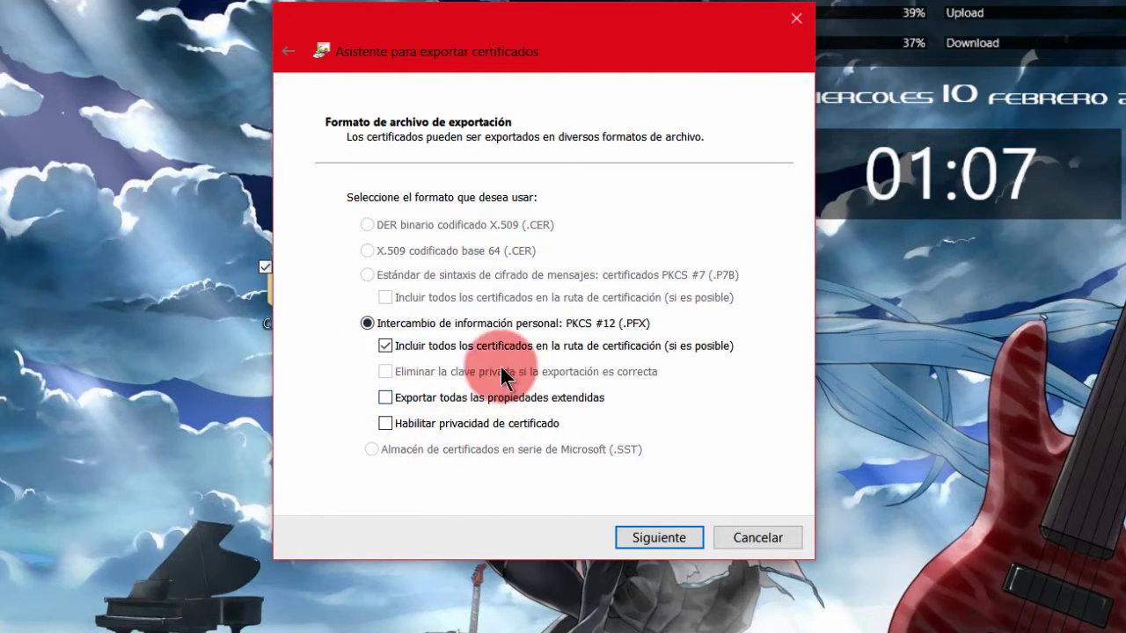
{"action": "left_click", "coordinate": [663, 539]}
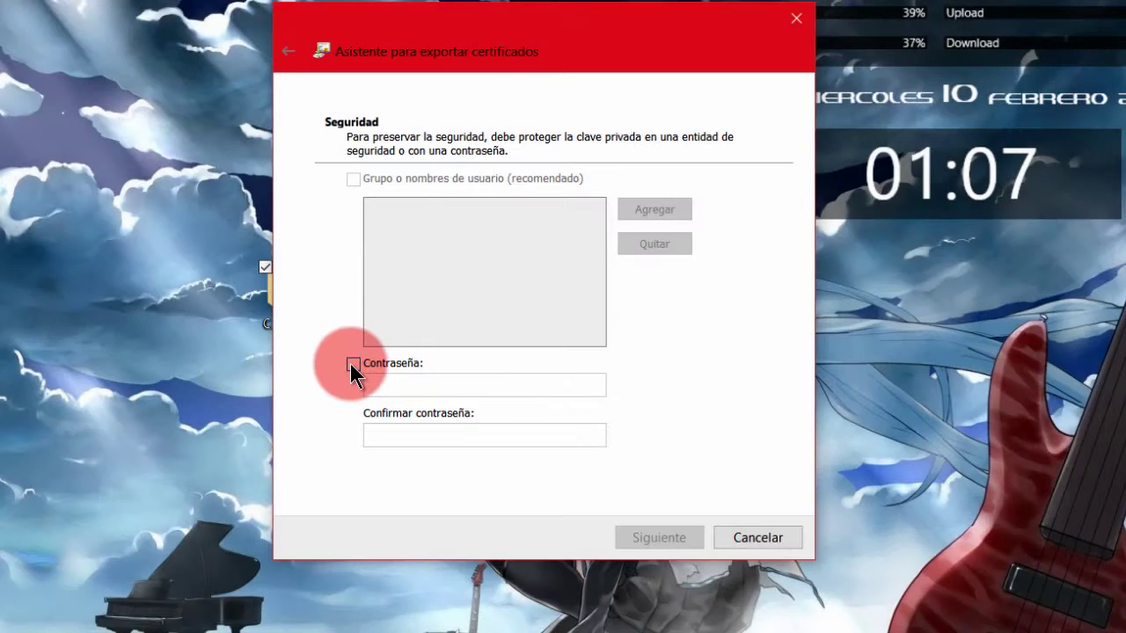
Step: Protect the private key with a password, entering and confirming it
{"action": "left_click", "coordinate": [350, 363]}
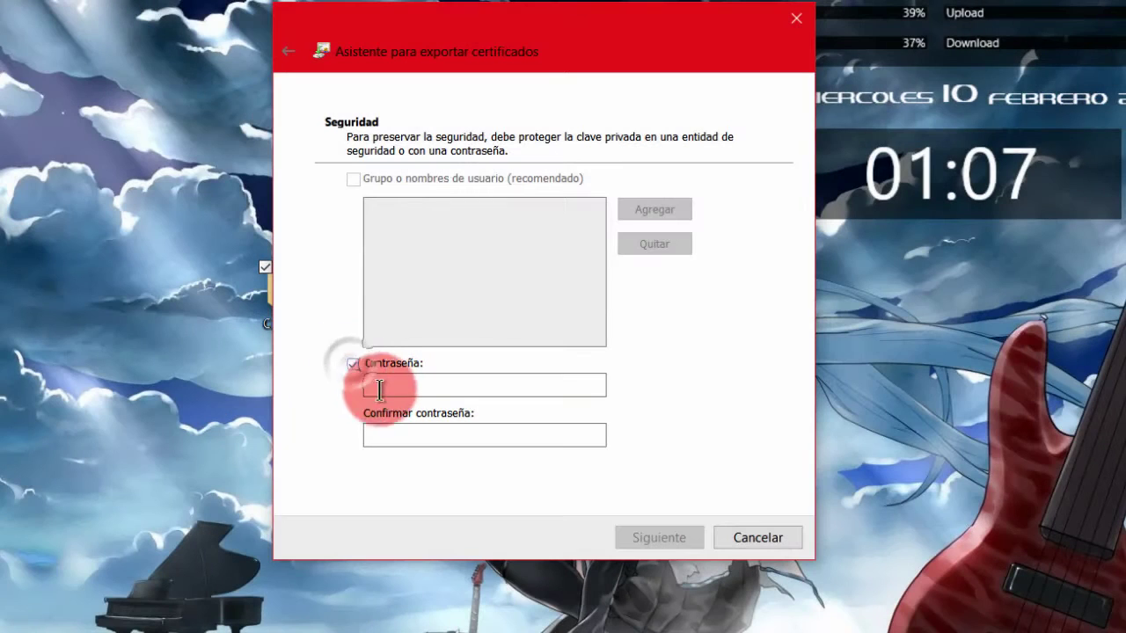
{"action": "left_click", "coordinate": [387, 384]}
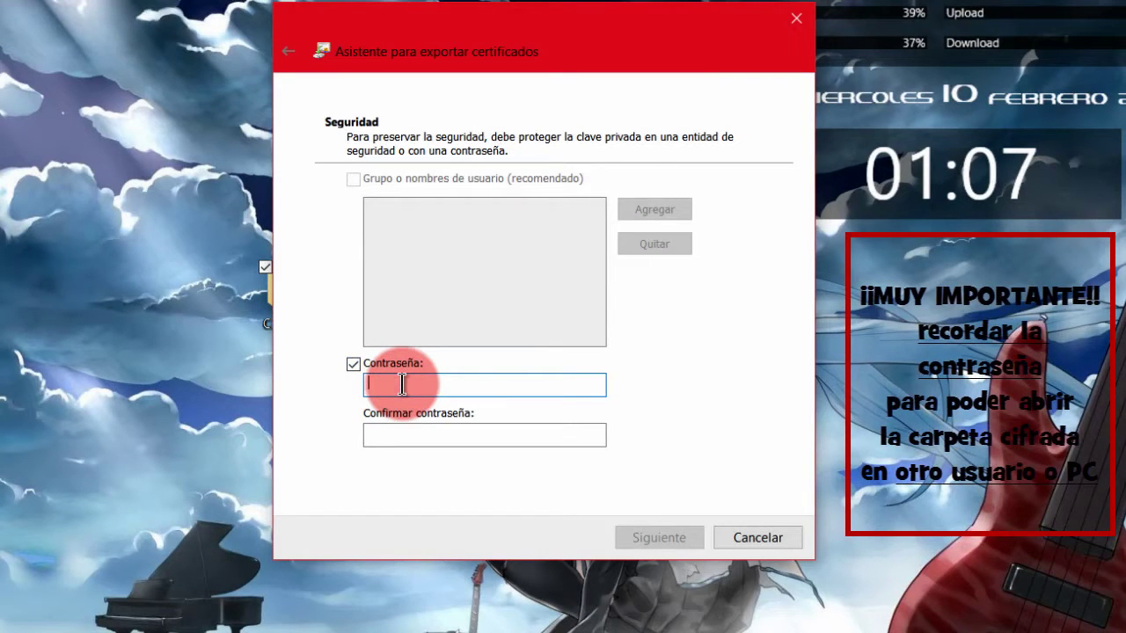
{"action": "type", "text": "123456"}
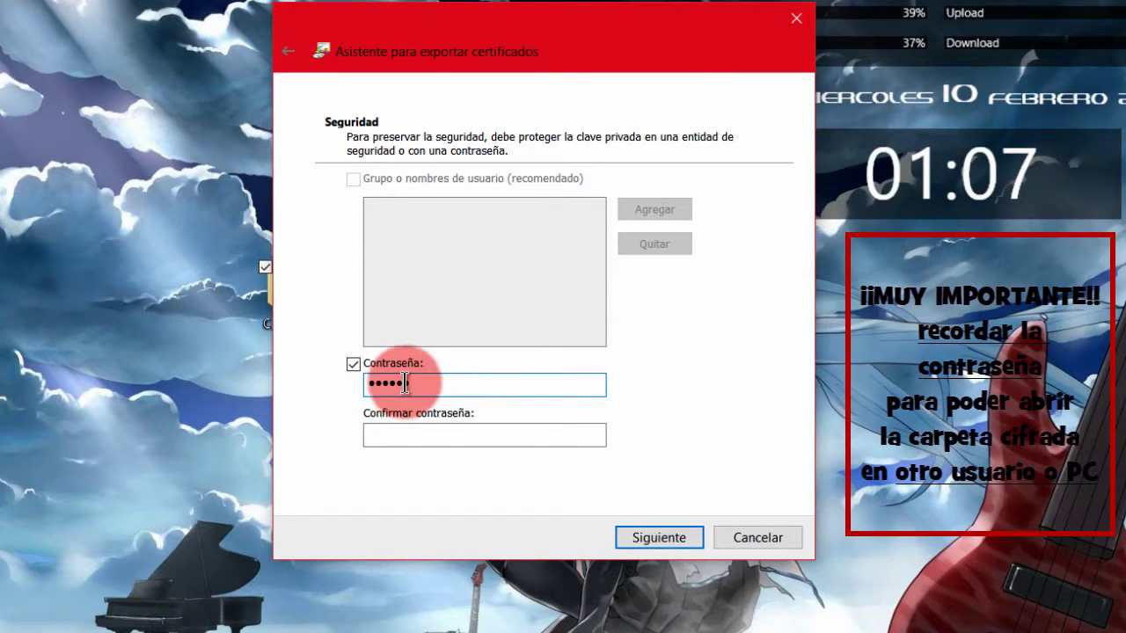
{"action": "left_click", "coordinate": [402, 433]}
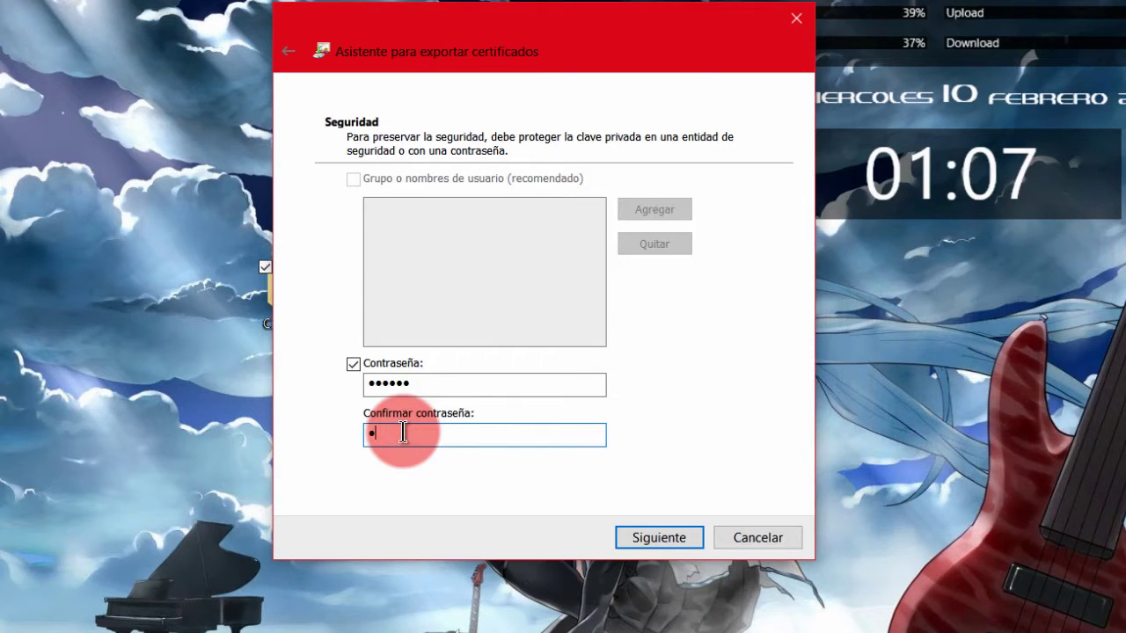
{"action": "left_click", "coordinate": [671, 544]}
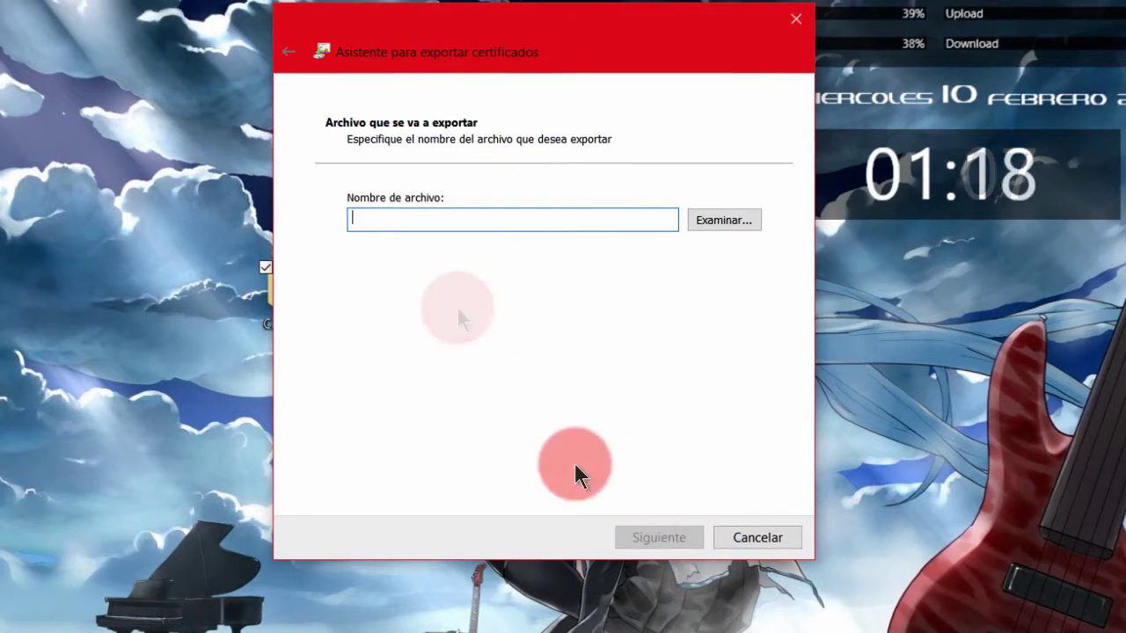
Step: Save the export as prueba.pfx on Particion Marc (H:) and proceed to the summary
{"action": "left_click", "coordinate": [419, 226]}
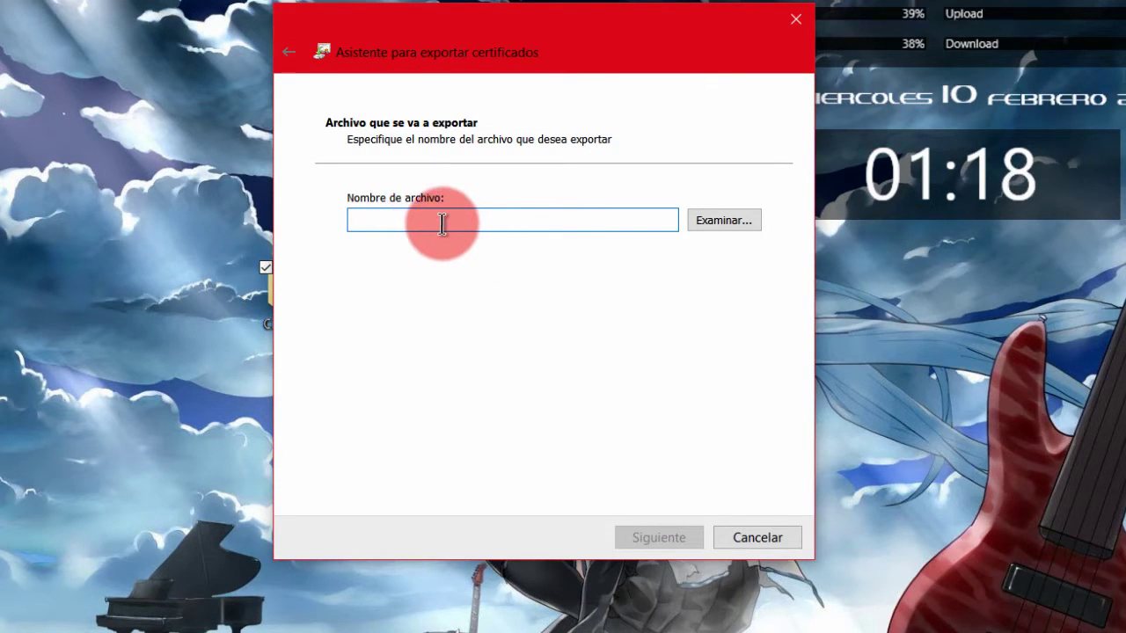
{"action": "left_click", "coordinate": [712, 222]}
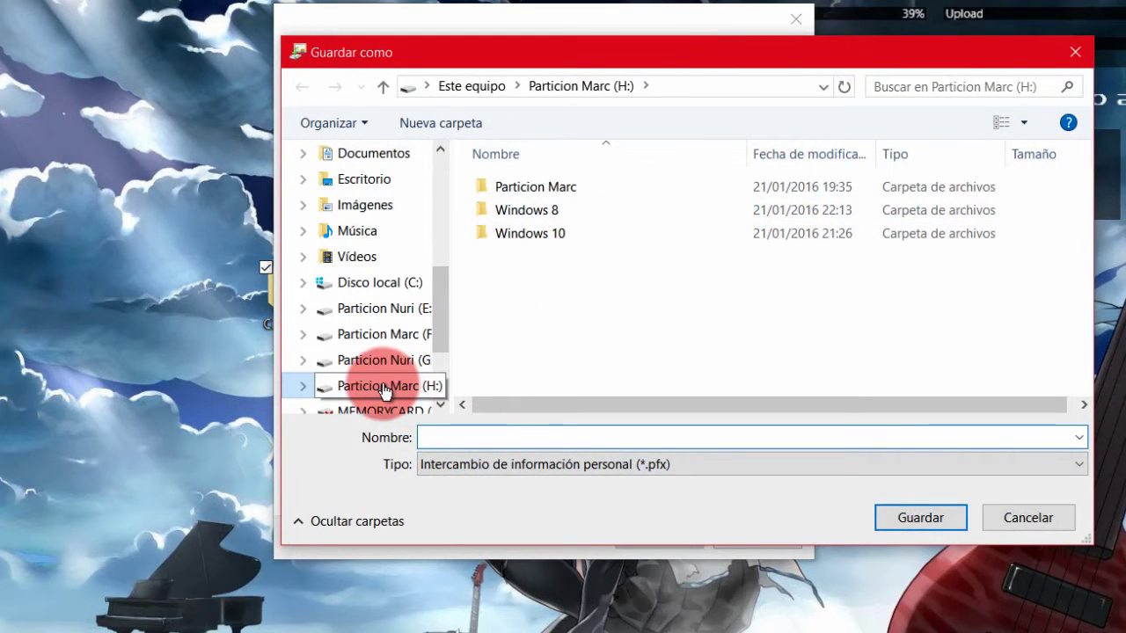
{"action": "scroll", "coordinate": [435, 343], "scroll_direction": "down", "scroll_amount": 2}
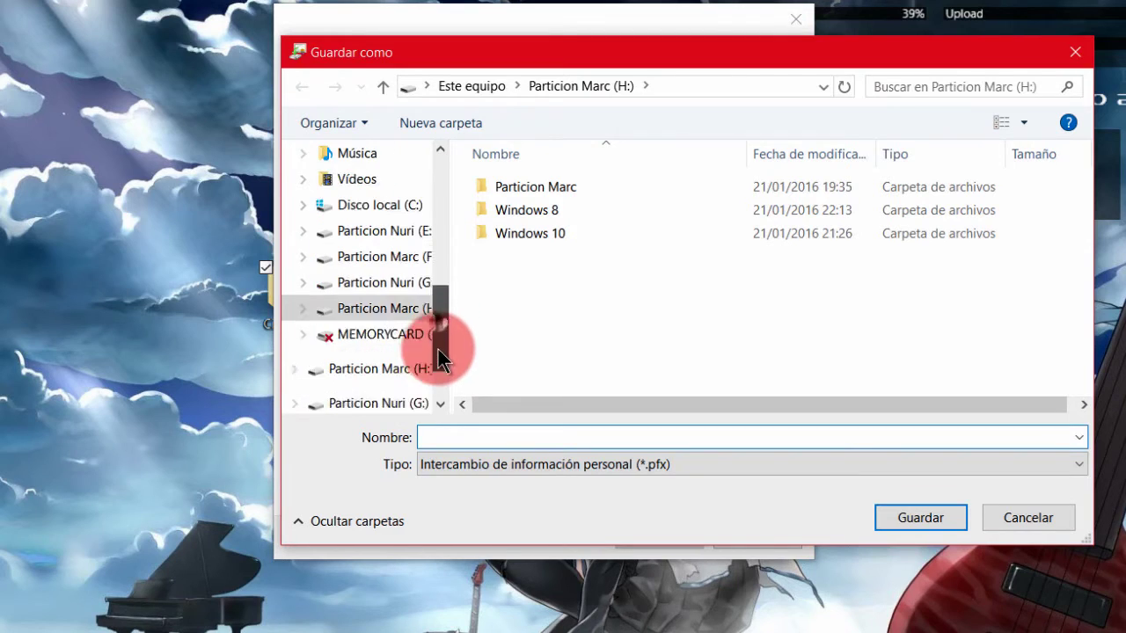
{"action": "left_click", "coordinate": [388, 287]}
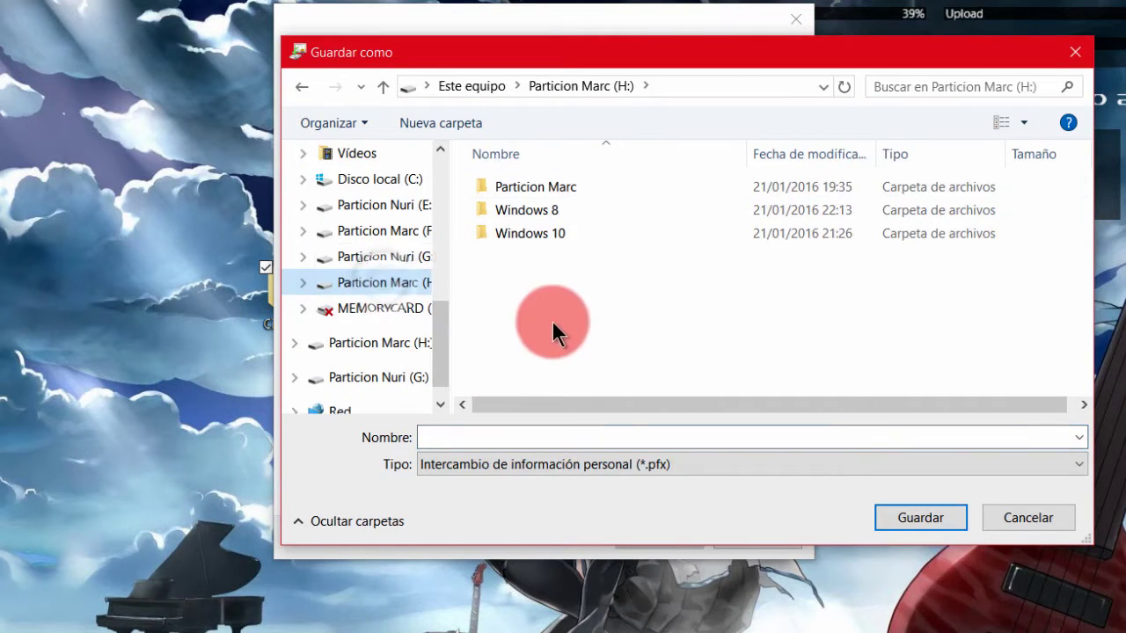
{"action": "left_click", "coordinate": [528, 271]}
{"action": "left_click", "coordinate": [480, 434]}
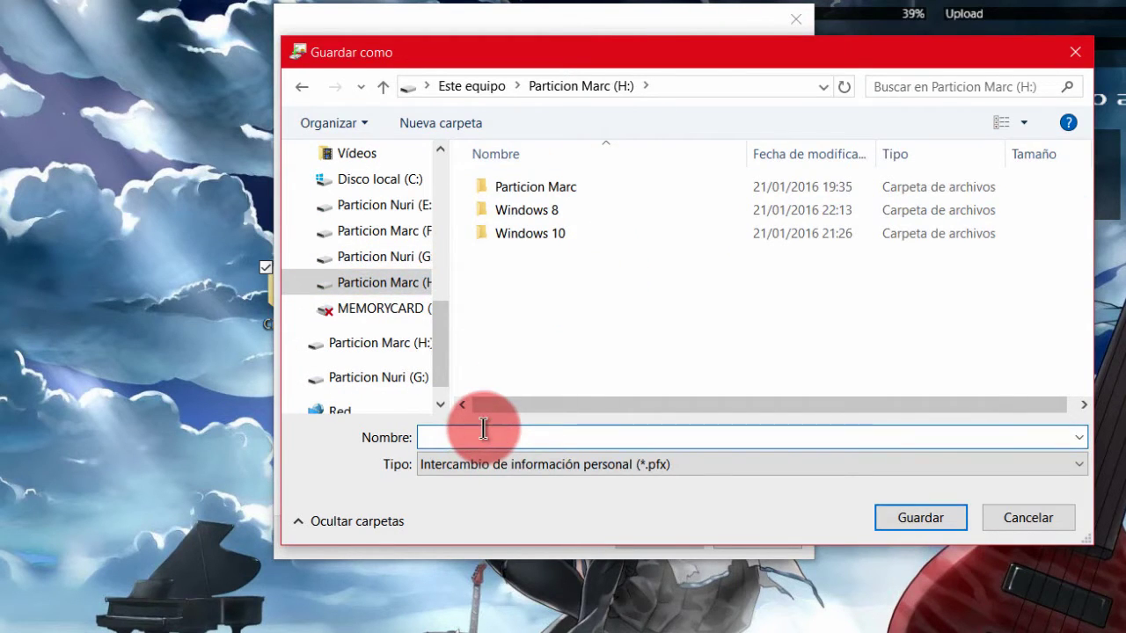
{"action": "type", "text": "p"}
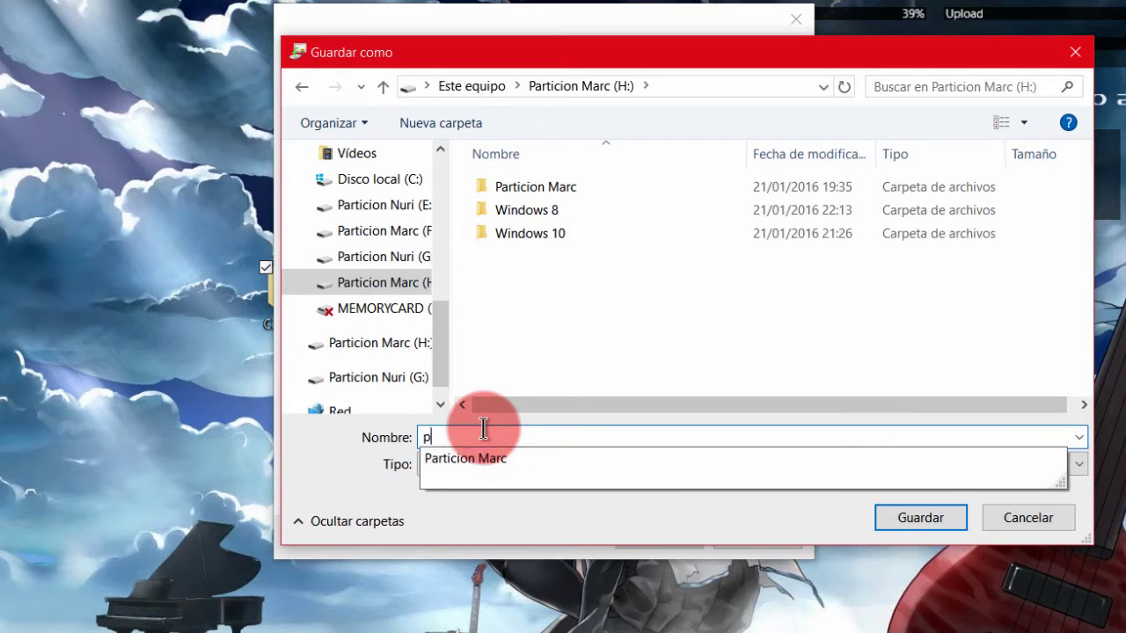
{"action": "type", "text": "rueba"}
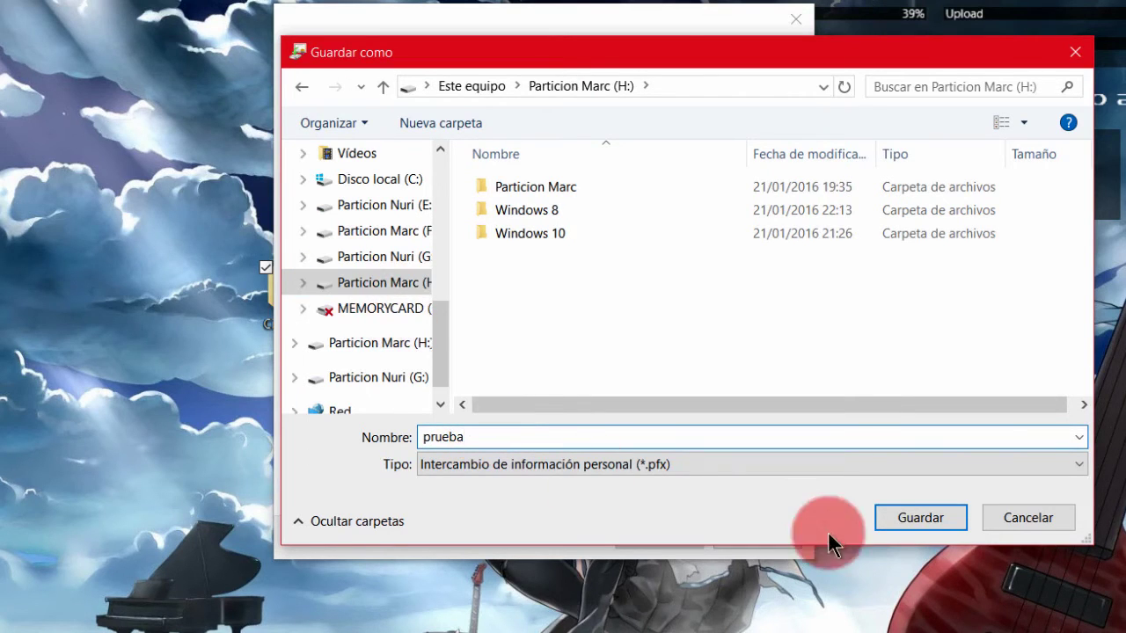
{"action": "left_click", "coordinate": [920, 518]}
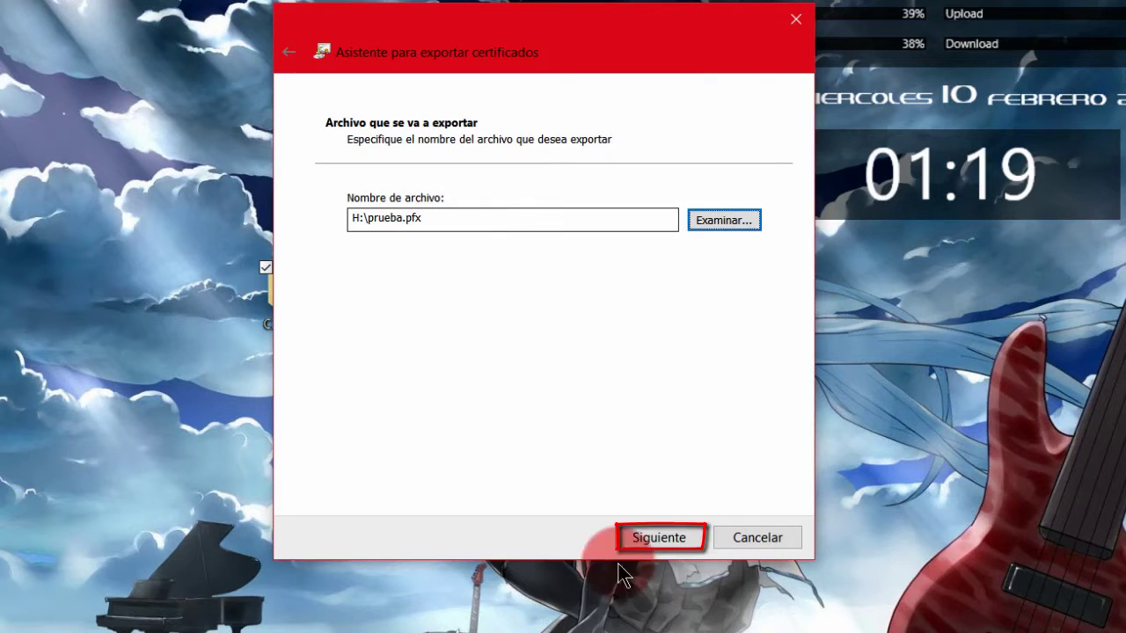
{"action": "left_click", "coordinate": [660, 539]}
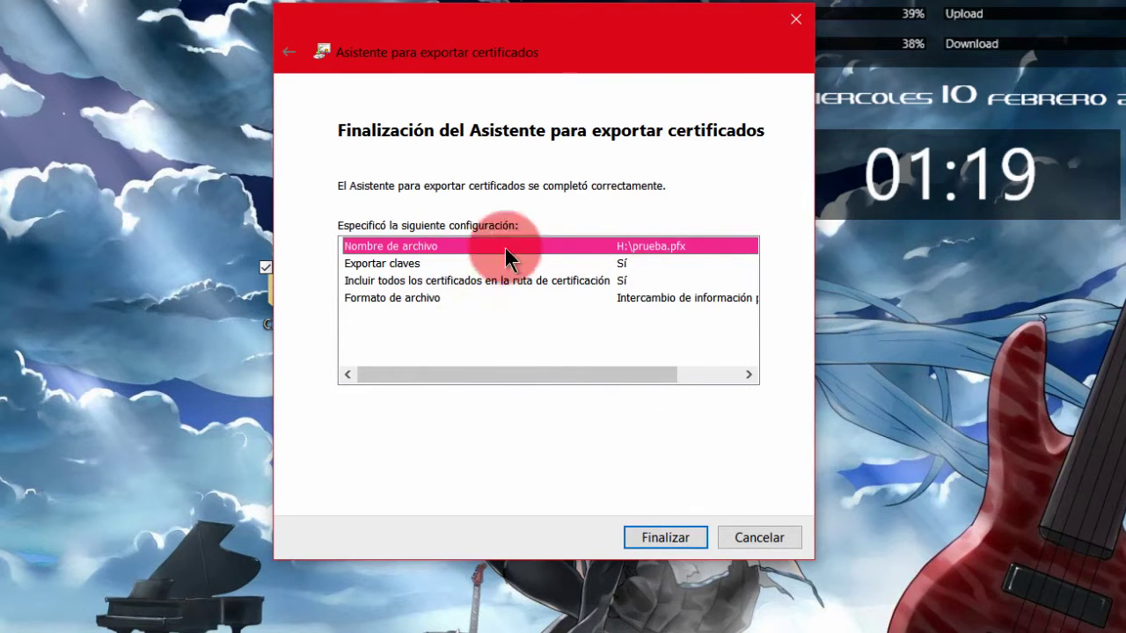
Step: Finish the certificate export and open Particion Marc (H:) from Este equipo
{"action": "left_click", "coordinate": [665, 538]}
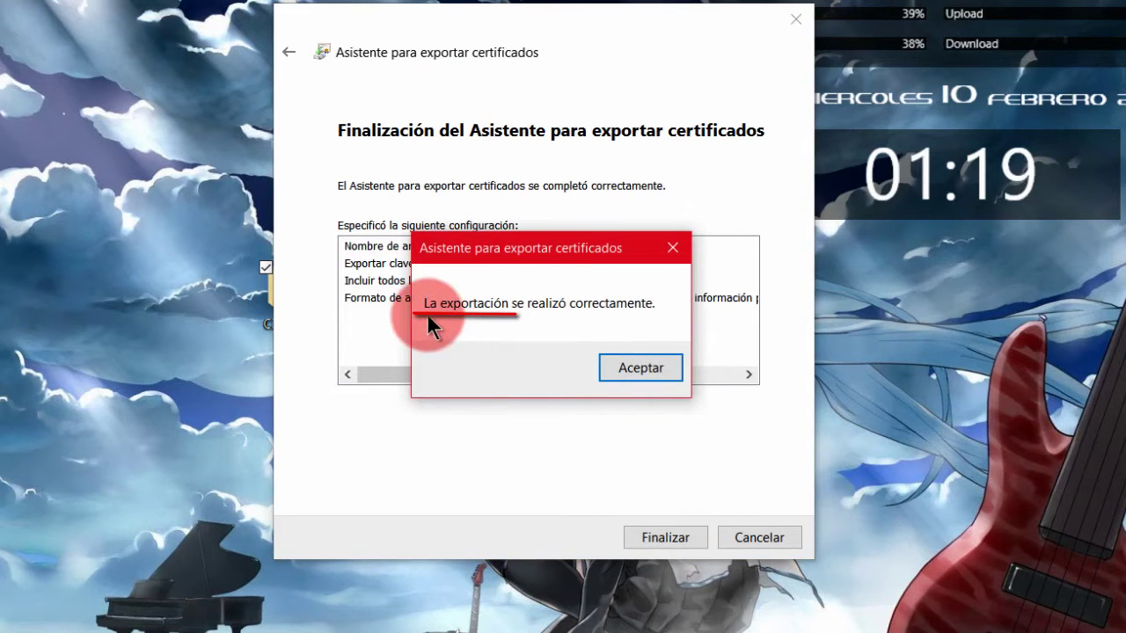
{"action": "left_click", "coordinate": [656, 369]}
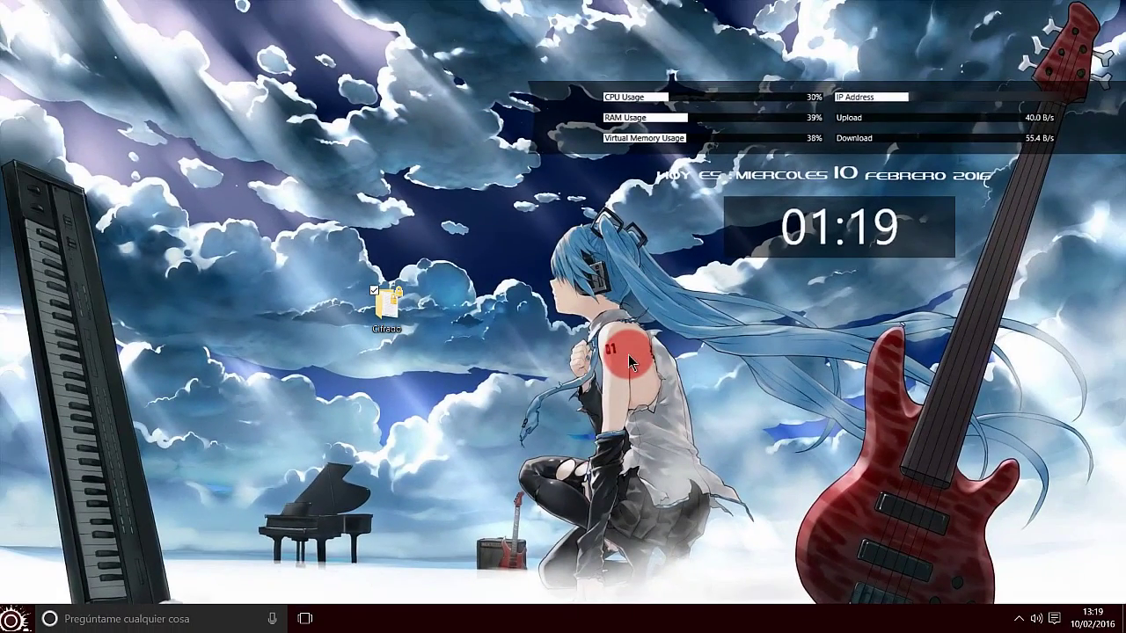
{"action": "left_click", "coordinate": [13, 618]}
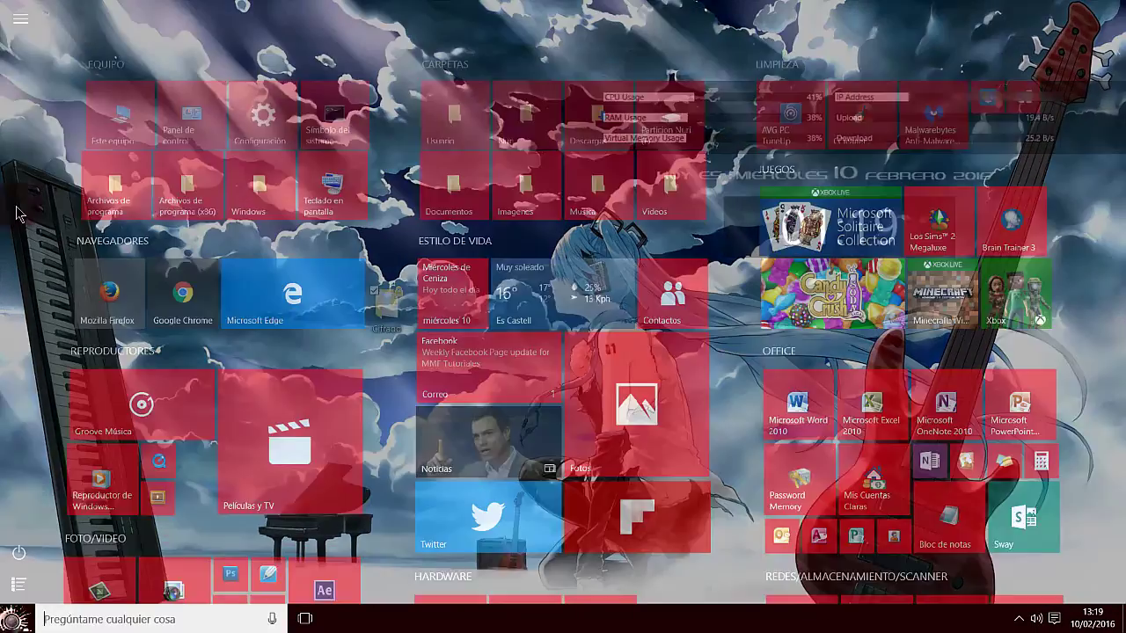
{"action": "left_click", "coordinate": [121, 116]}
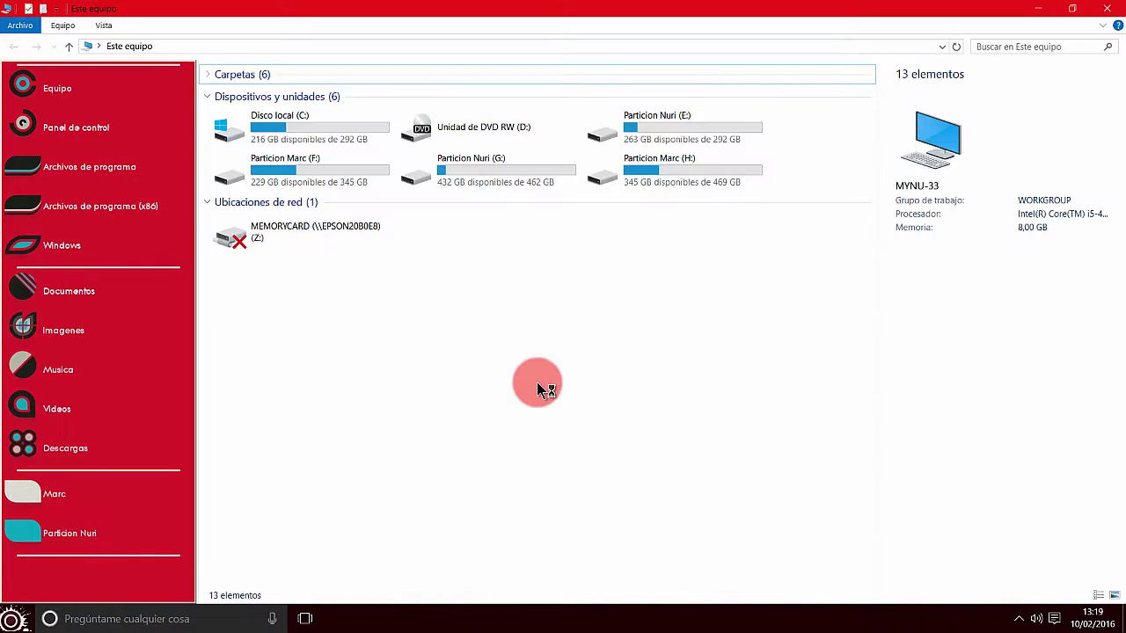
{"action": "double_click", "coordinate": [664, 169]}
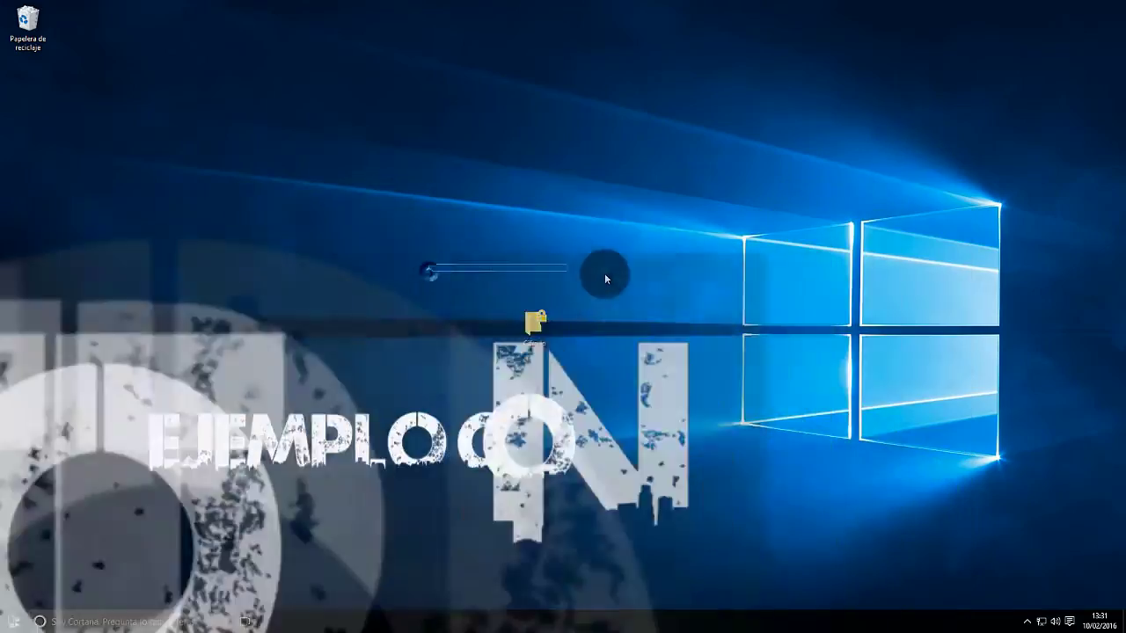
Step: Open the copied Cifrado folder and try Texto prueba.txt, dismissing the 'Acceso denegado' error
{"action": "left_click_drag", "start_coordinate": [604, 278], "coordinate": [605, 343]}
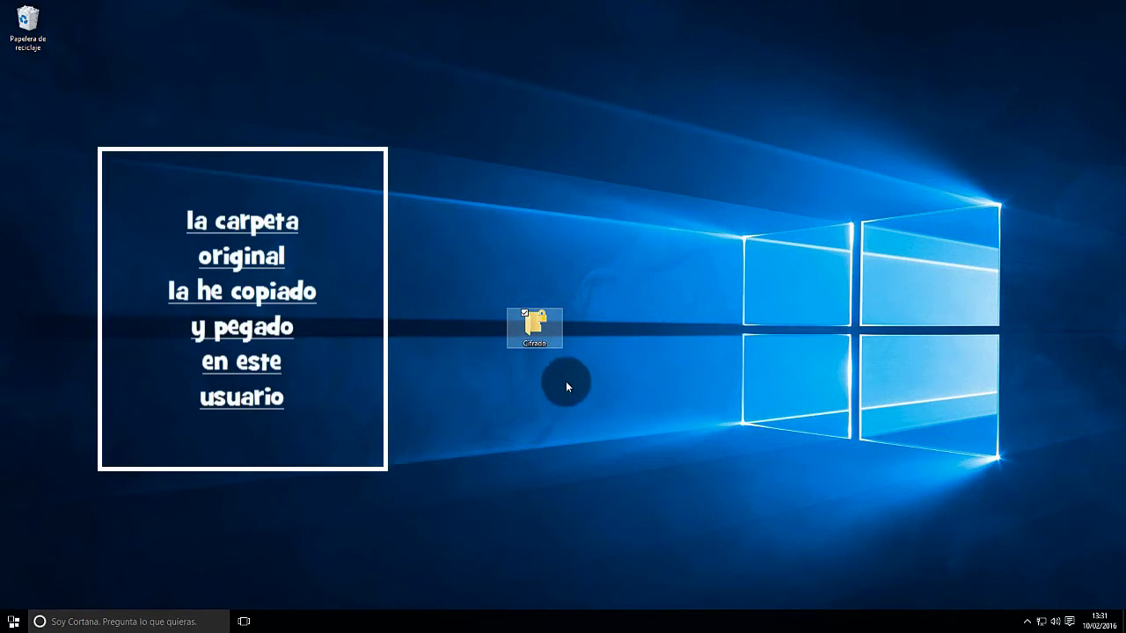
{"action": "mouse_move", "coordinate": [535, 327]}
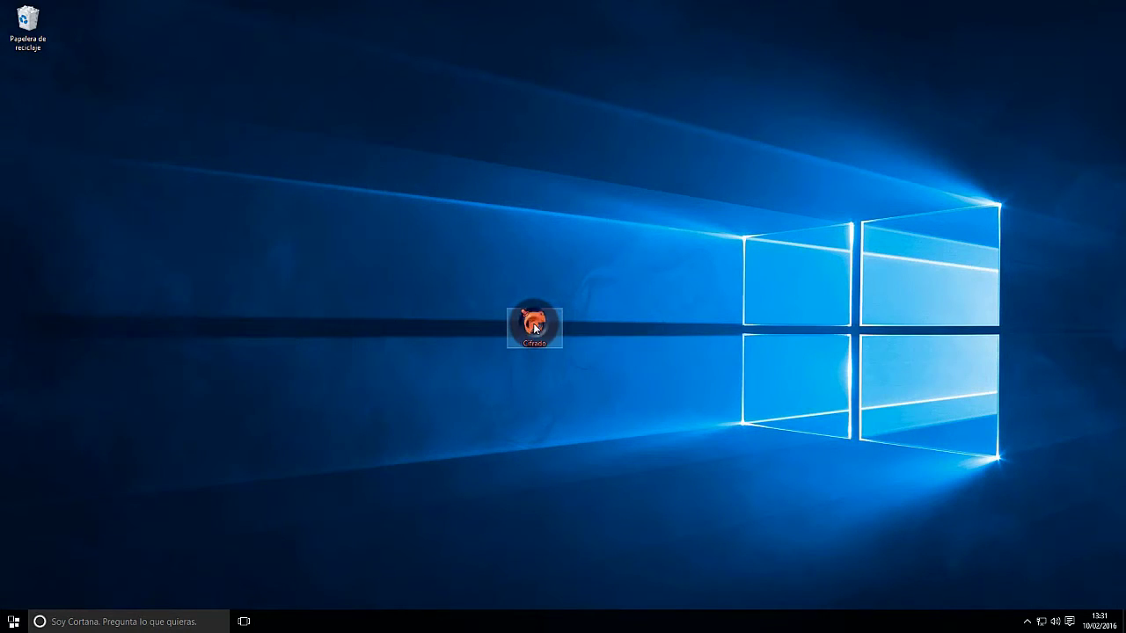
{"action": "double_click", "coordinate": [533, 323]}
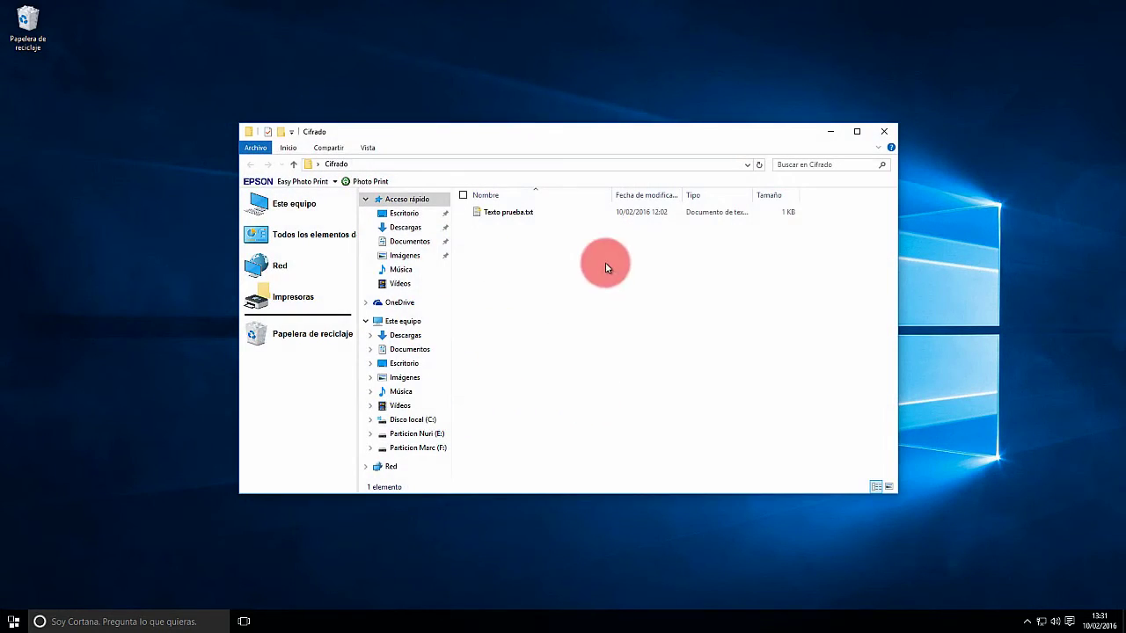
{"action": "double_click", "coordinate": [511, 213]}
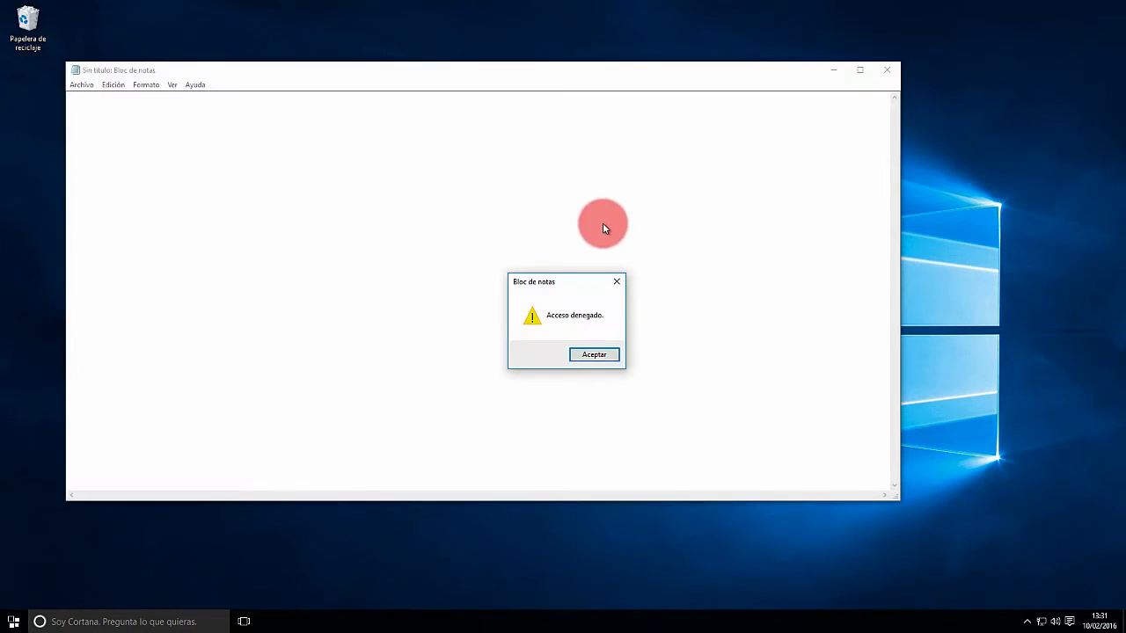
{"action": "left_click", "coordinate": [597, 356]}
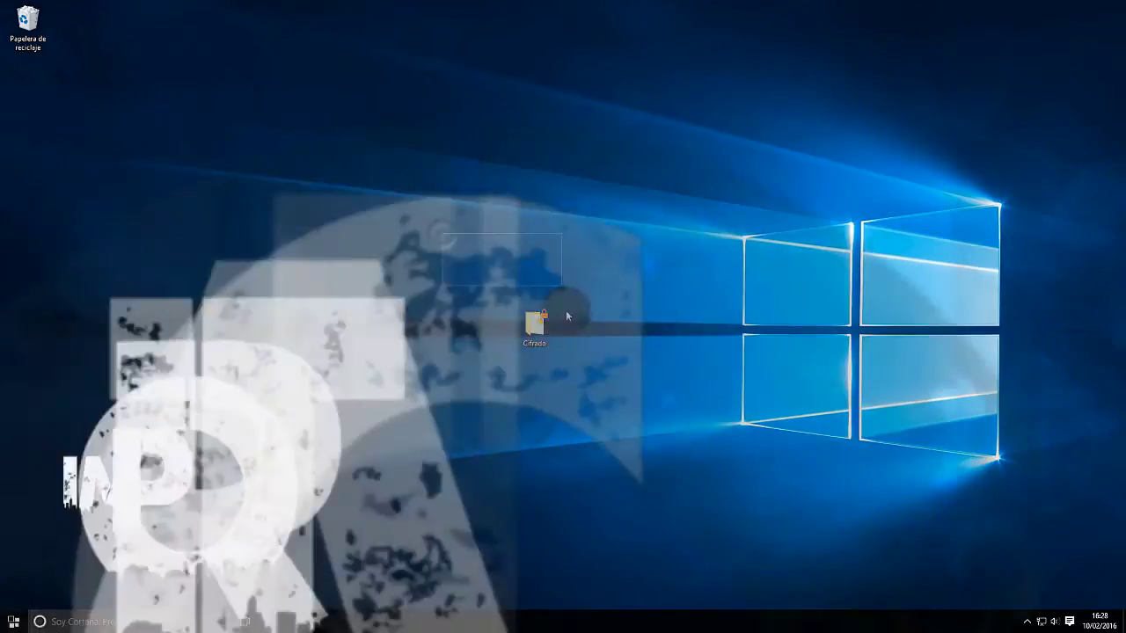
{"action": "left_click_drag", "start_coordinate": [567, 316], "coordinate": [602, 431]}
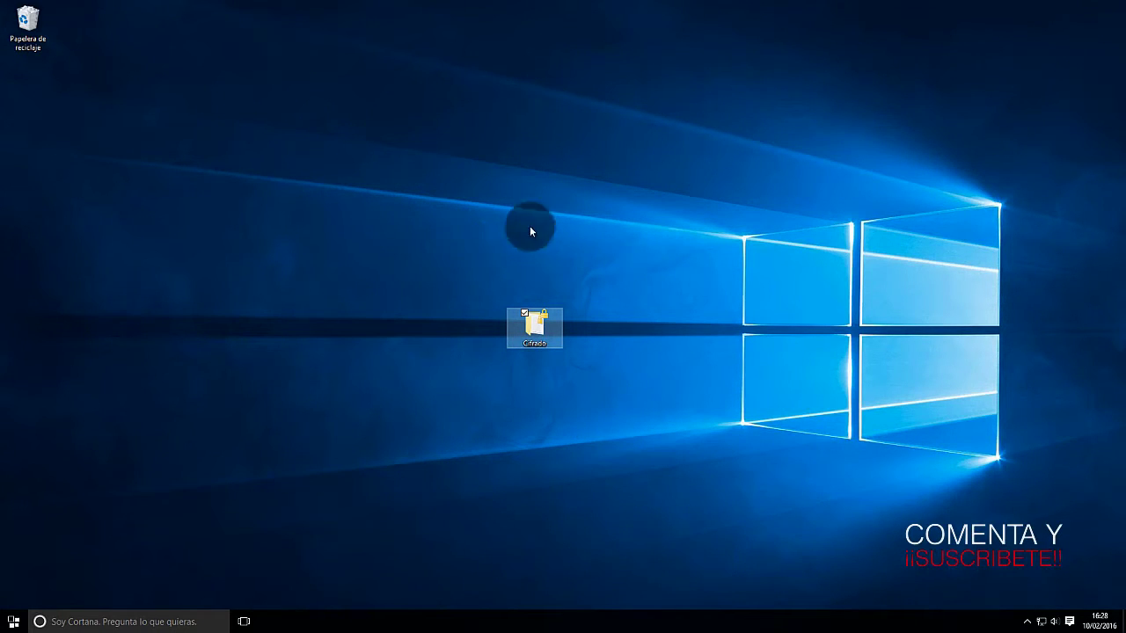
Step: Open Particion Marc (H:), switch the view to Iconos grandes, and select prueba.pfx
{"action": "key", "text": "super+e"}
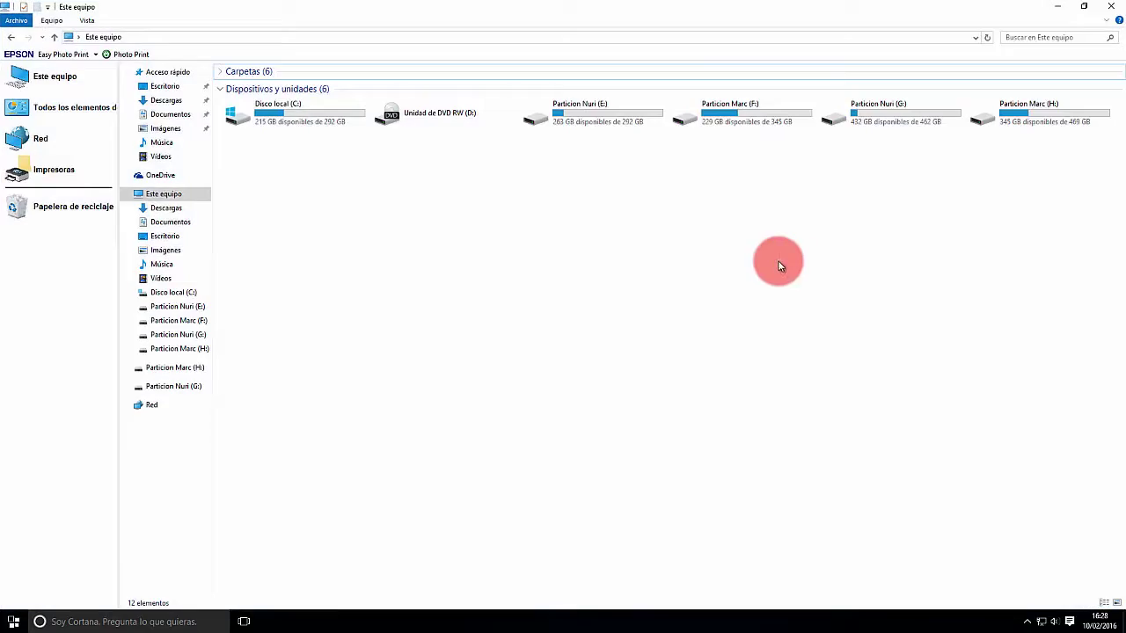
{"action": "double_click", "coordinate": [1035, 115]}
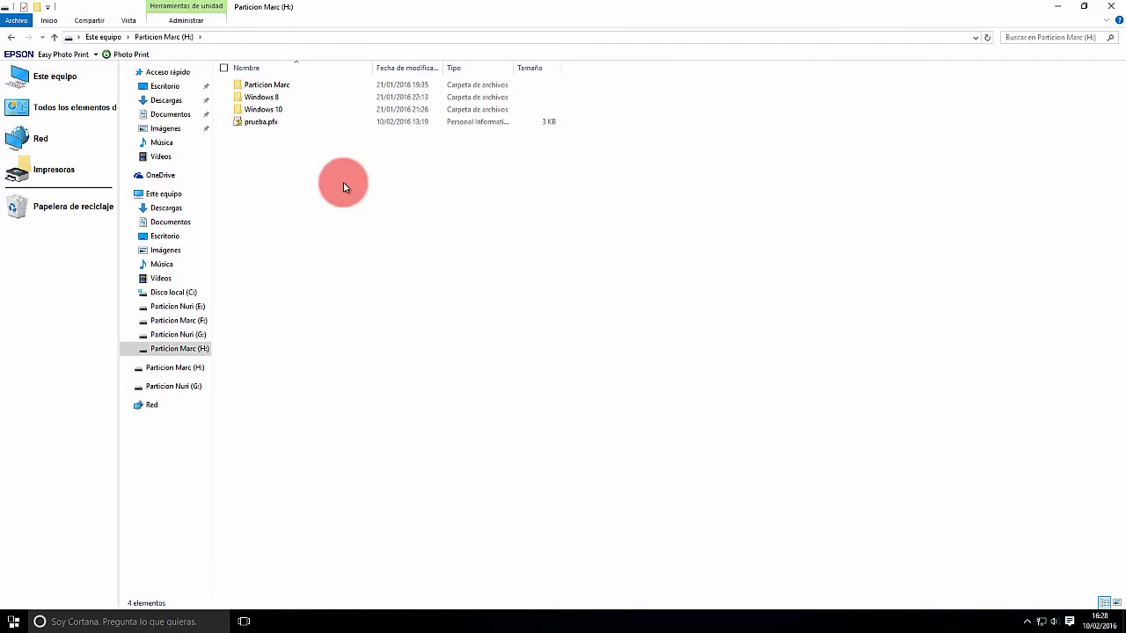
{"action": "left_click", "coordinate": [128, 20]}
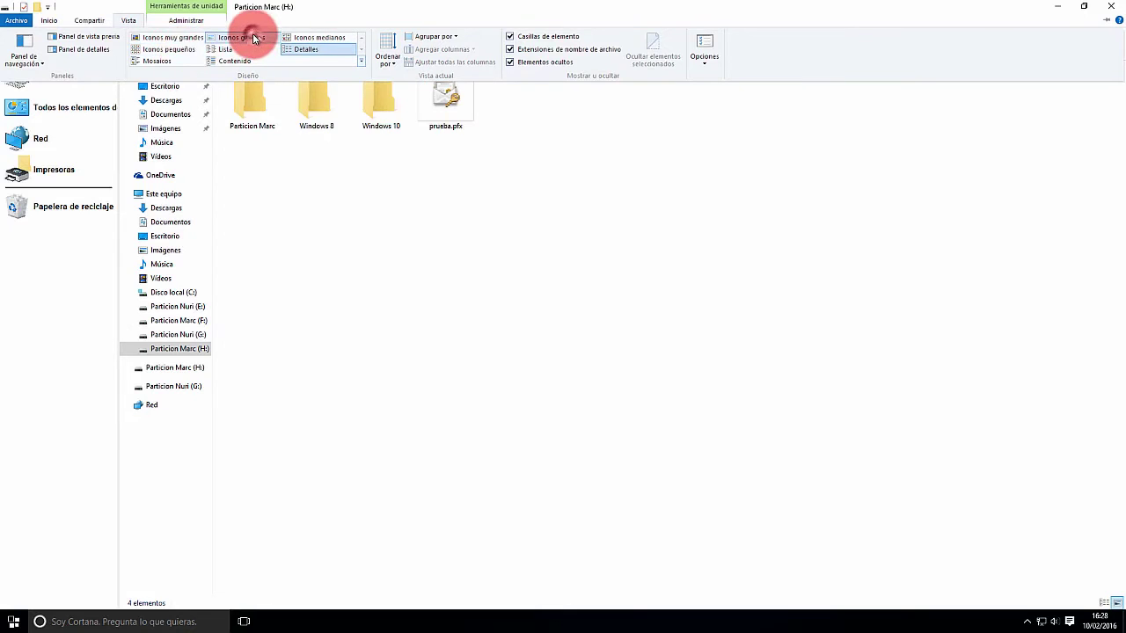
{"action": "left_click", "coordinate": [290, 37]}
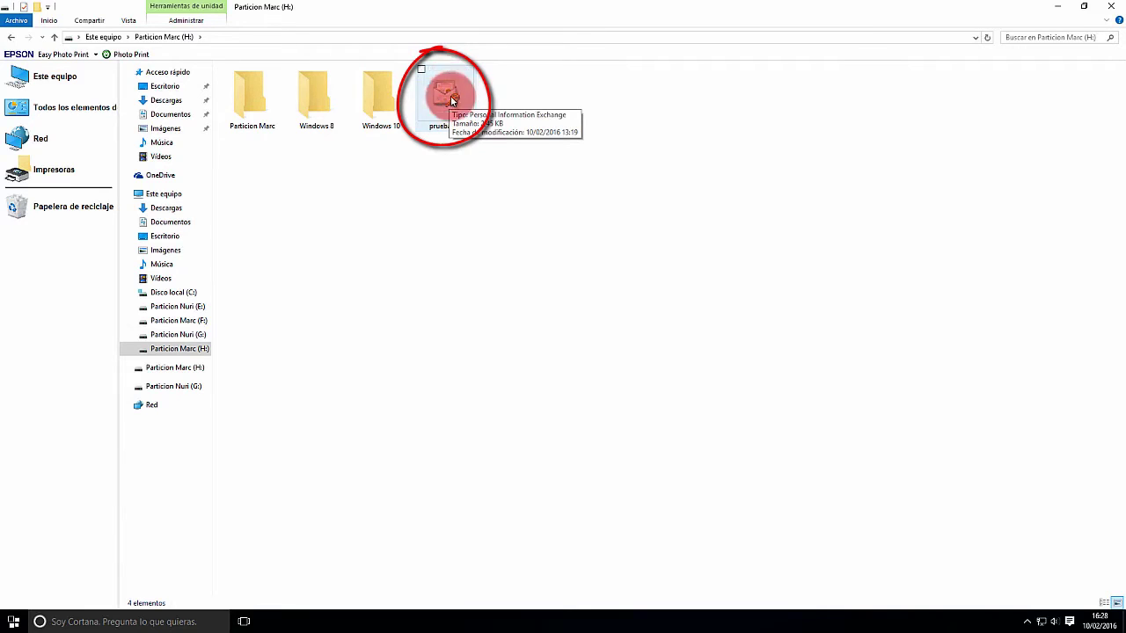
{"action": "left_click", "coordinate": [446, 99]}
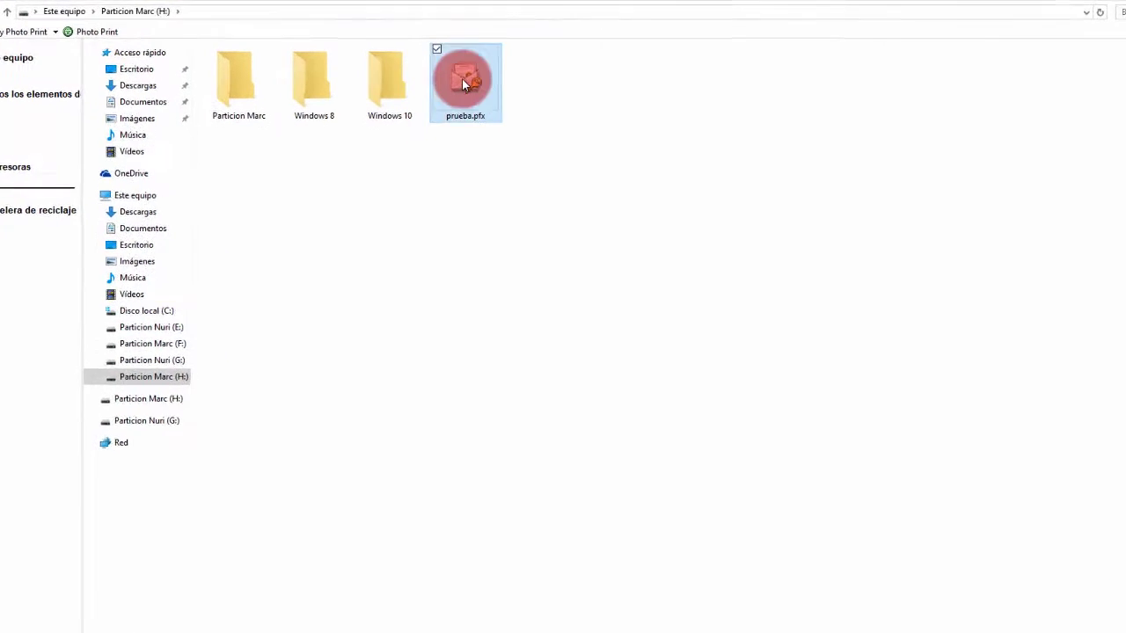
Step: Import H:\prueba.pfx into the automatically chosen store, entering its private-key password
{"action": "double_click", "coordinate": [462, 78]}
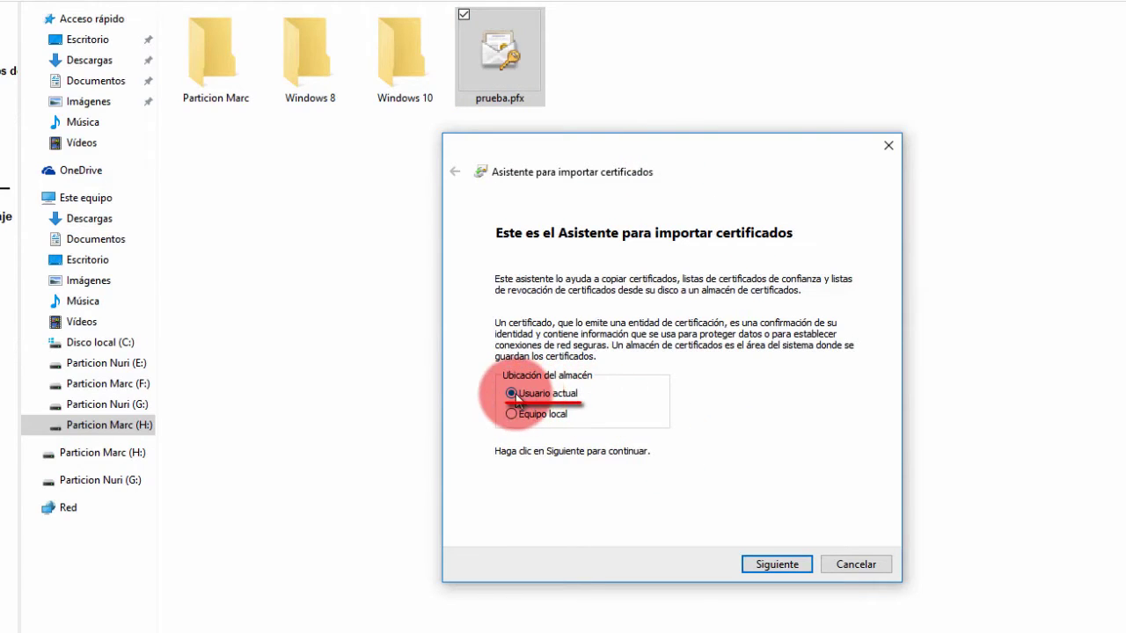
{"action": "left_click", "coordinate": [778, 565]}
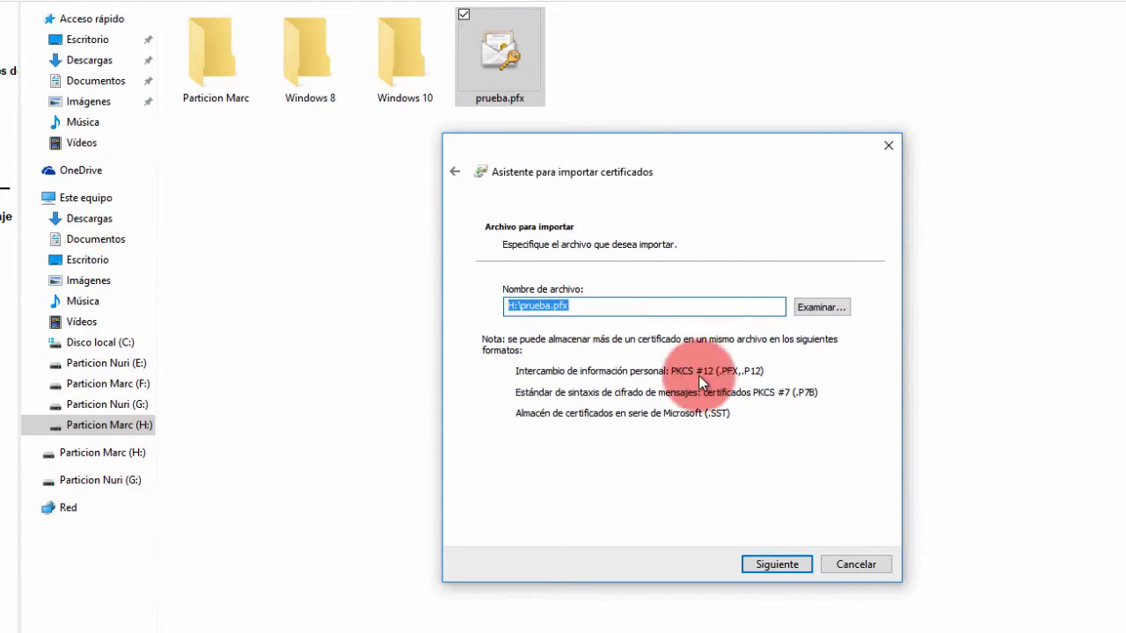
{"action": "left_click", "coordinate": [776, 564]}
{"action": "left_click", "coordinate": [534, 338]}
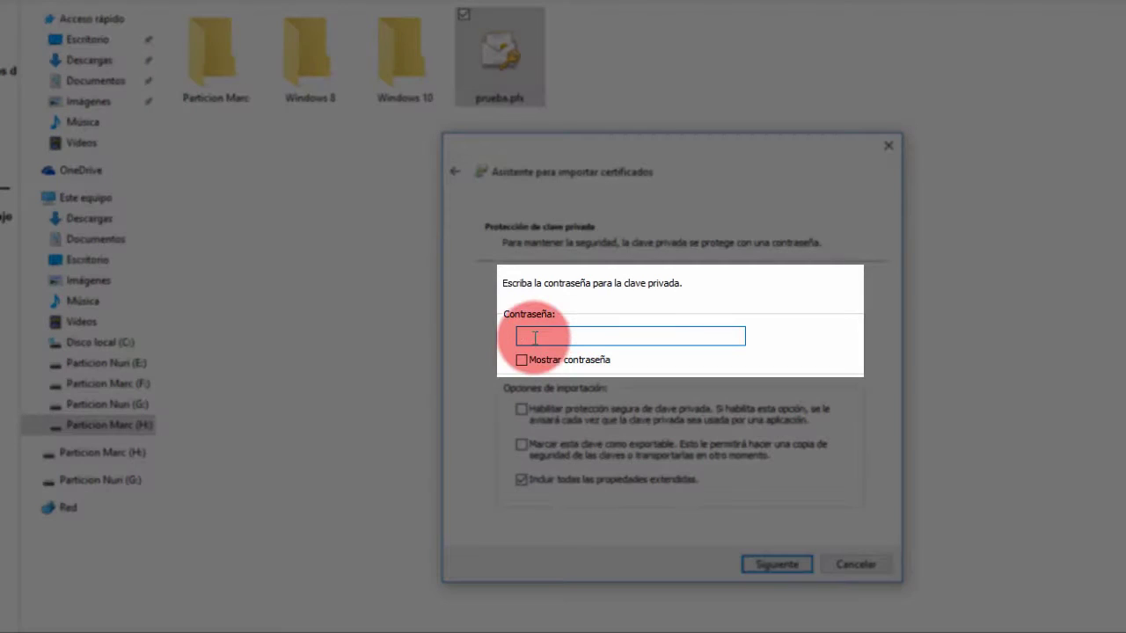
{"action": "left_click", "coordinate": [521, 360]}
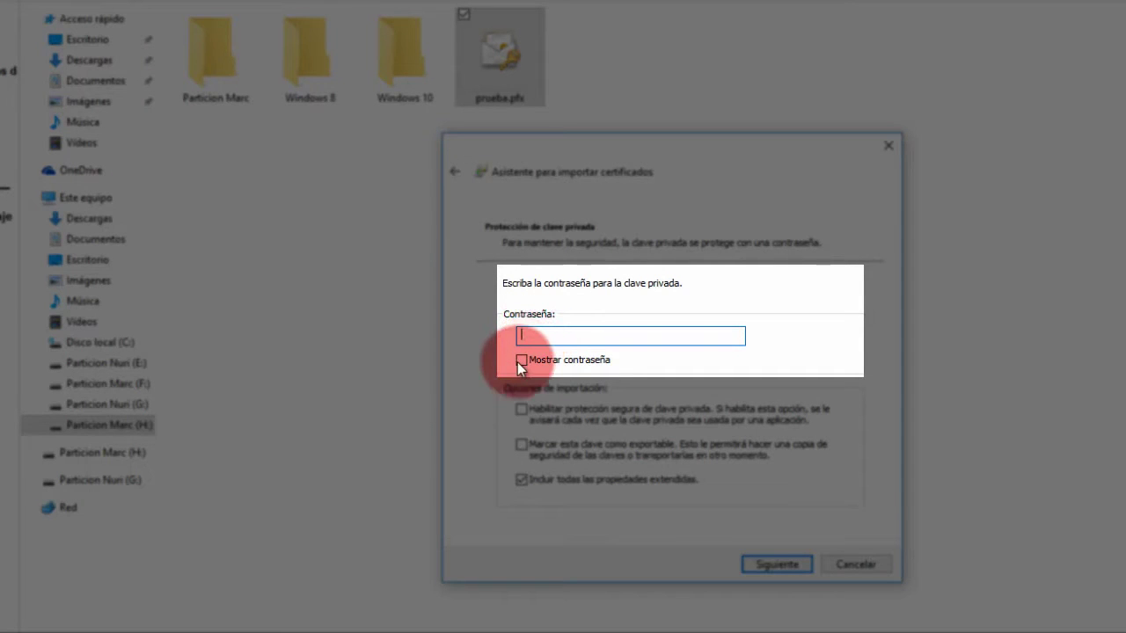
{"action": "left_click", "coordinate": [553, 334]}
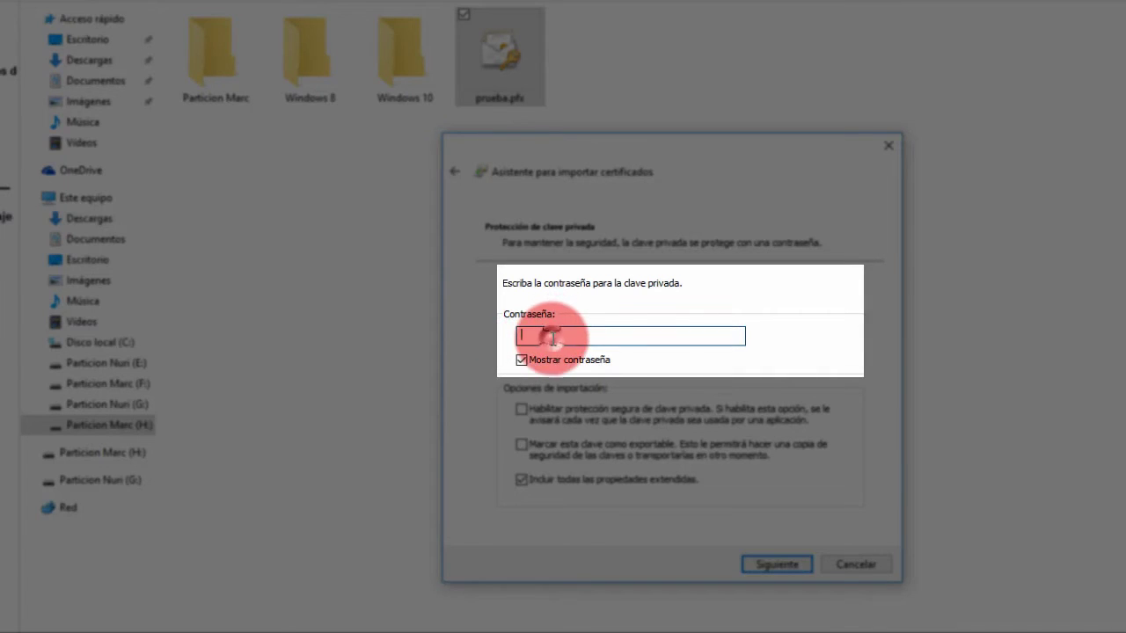
{"action": "type", "text": "prueba"}
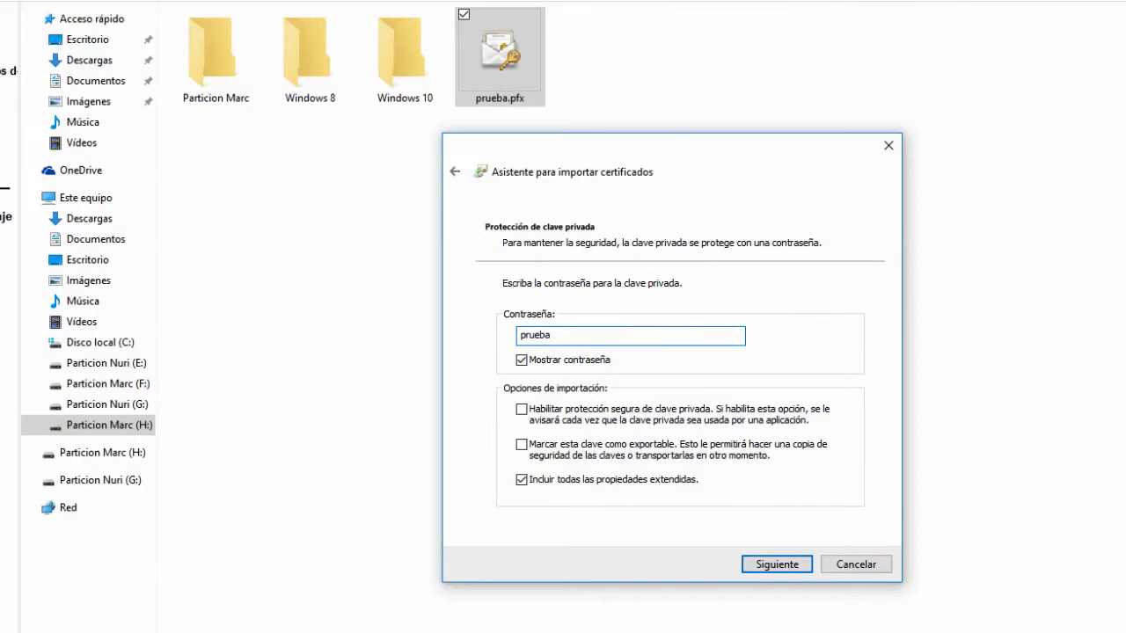
{"action": "left_click", "coordinate": [774, 564]}
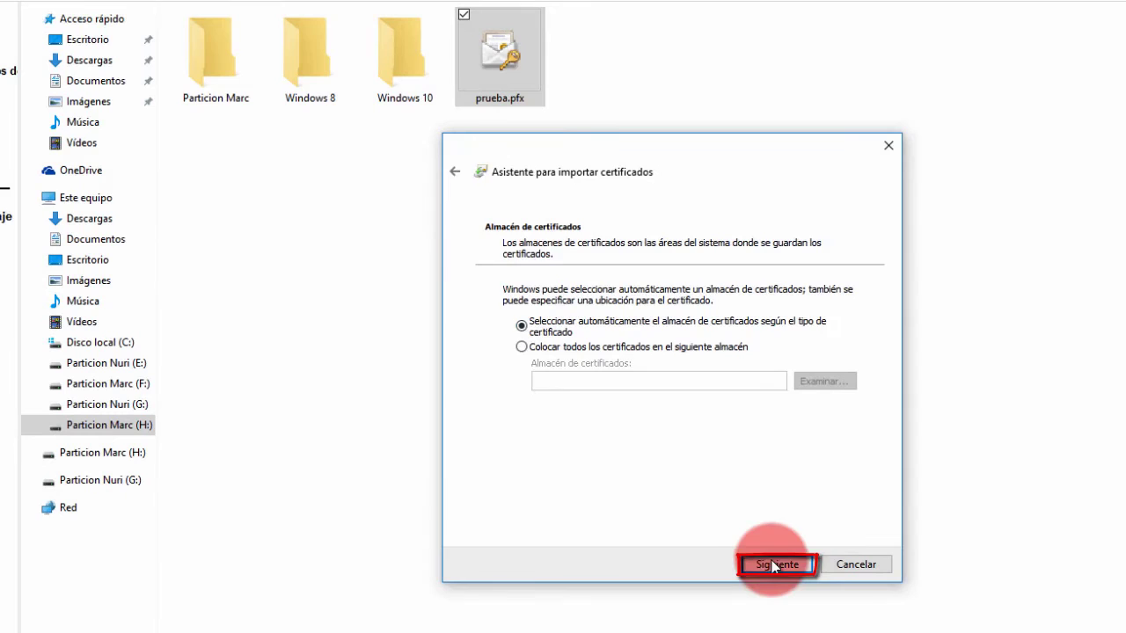
{"action": "left_click", "coordinate": [774, 564]}
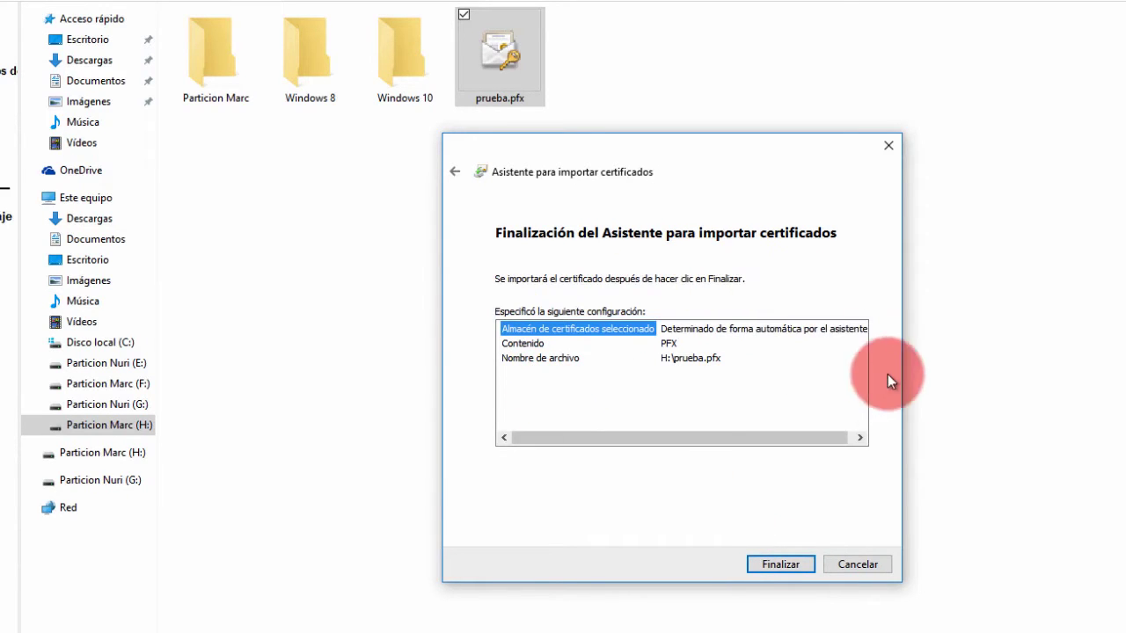
{"action": "left_click", "coordinate": [778, 566]}
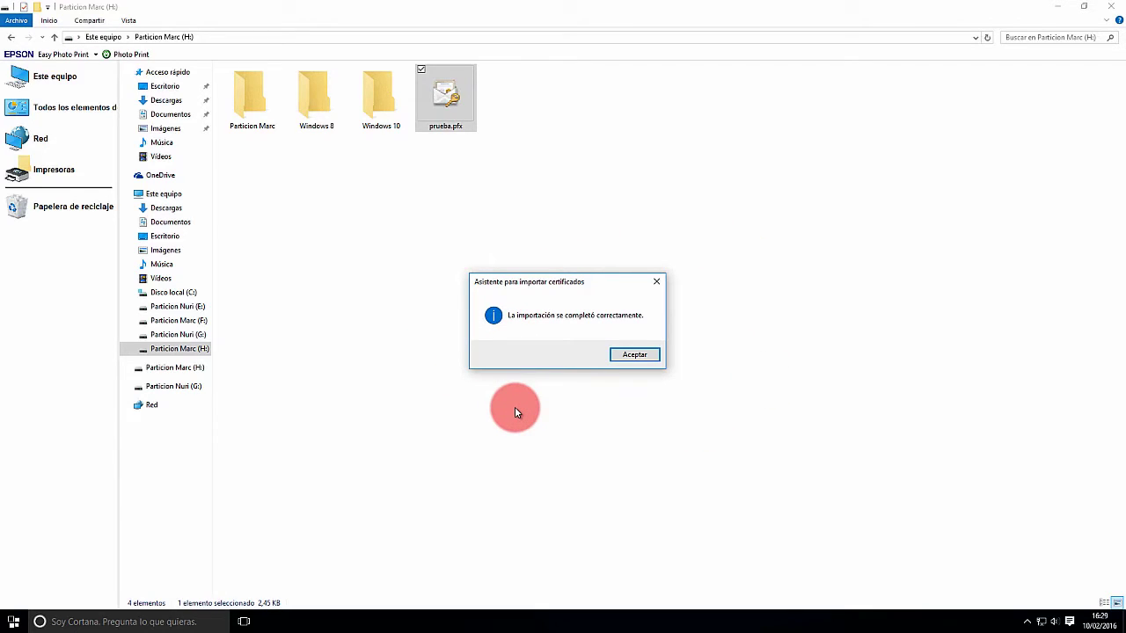
Step: Open Texto prueba.txt from the desktop Cifrado folder in Notepad, revealing the text 'Hola'
{"action": "left_click", "coordinate": [637, 361]}
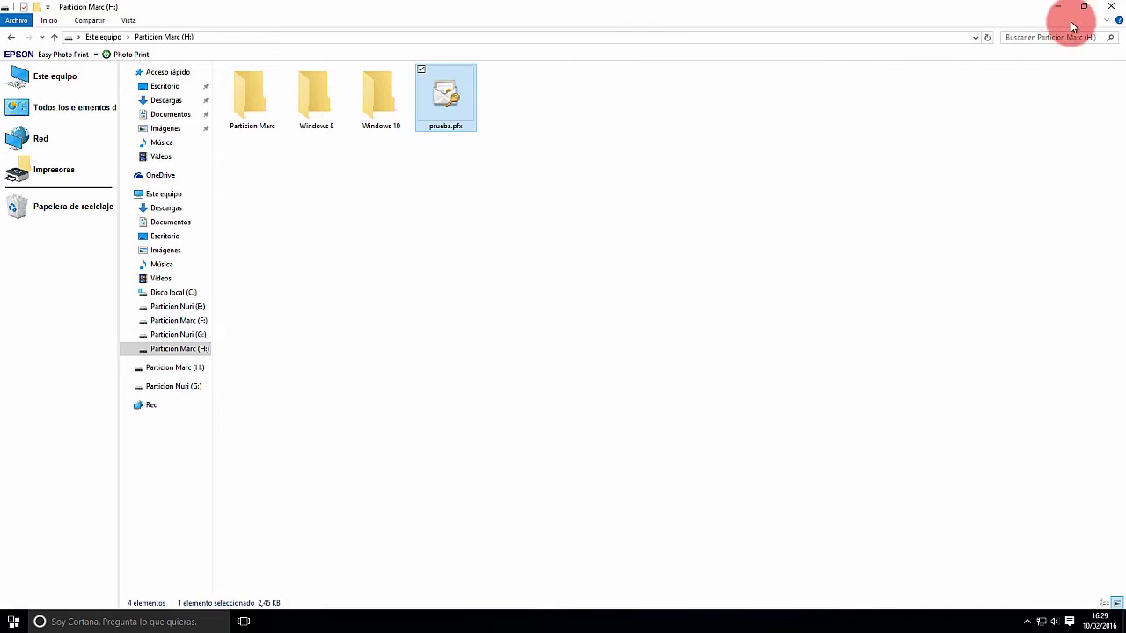
{"action": "left_click", "coordinate": [1106, 11]}
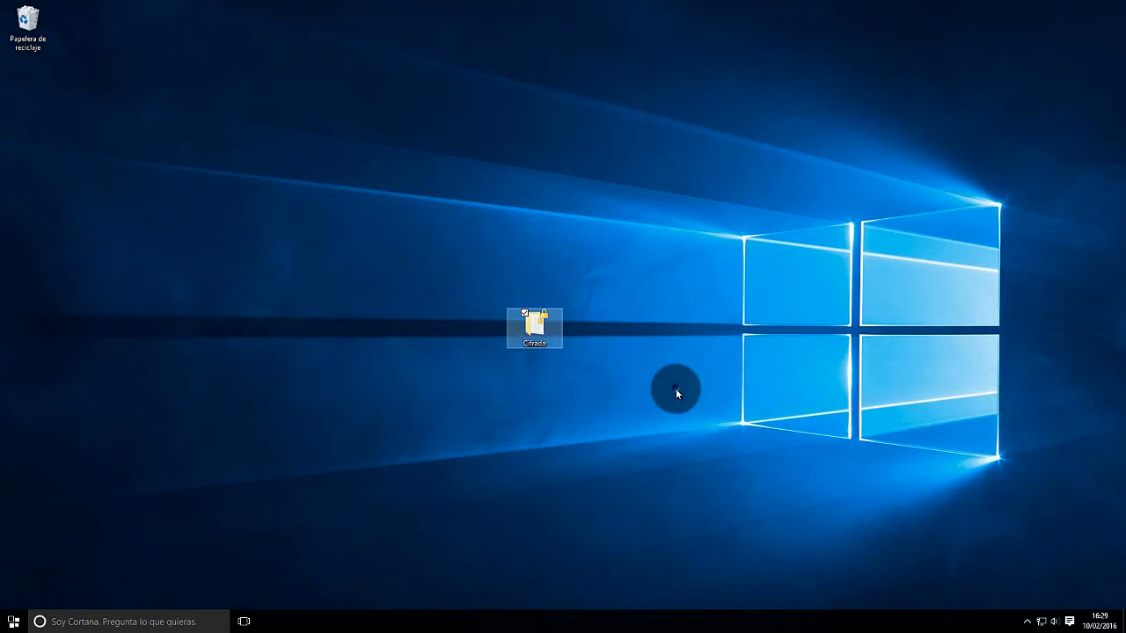
{"action": "left_click", "coordinate": [541, 332]}
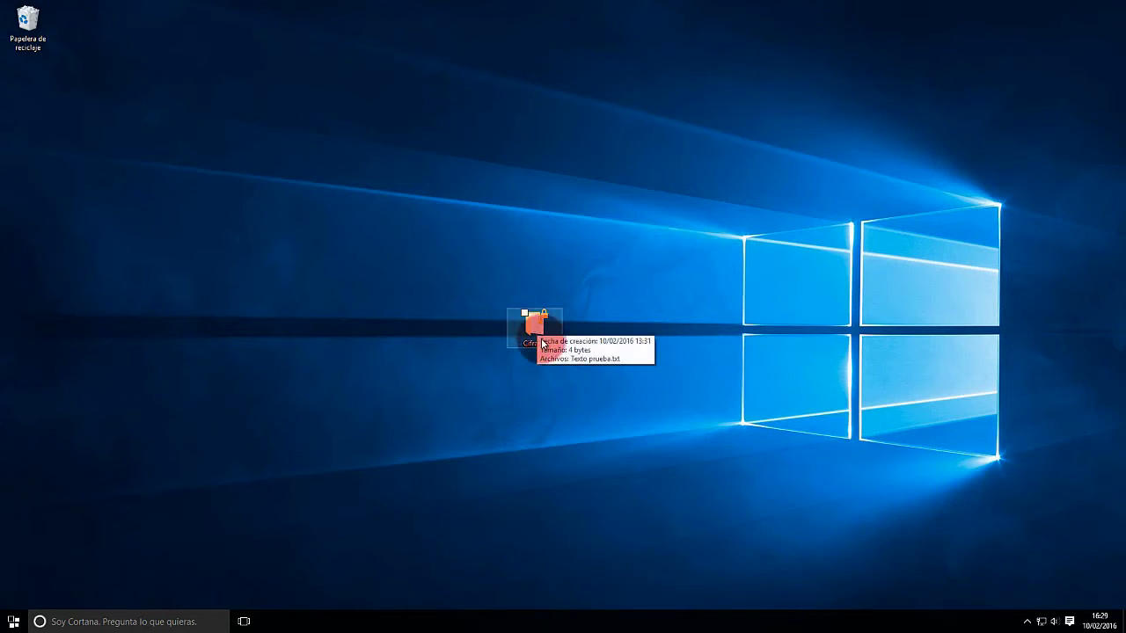
{"action": "double_click", "coordinate": [535, 327]}
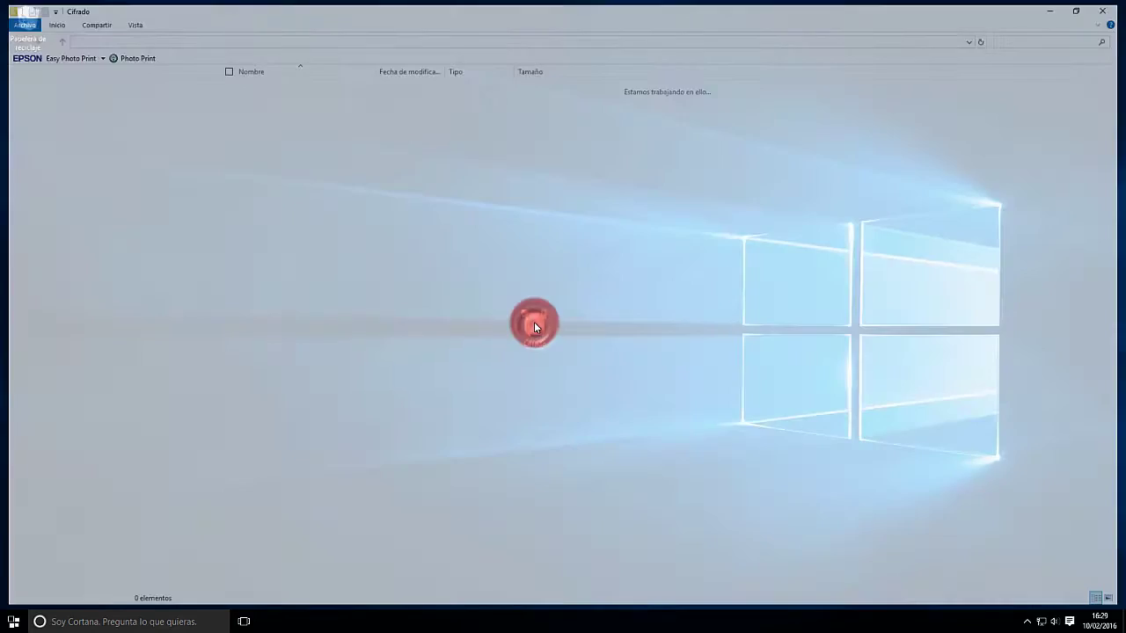
{"action": "double_click", "coordinate": [255, 85]}
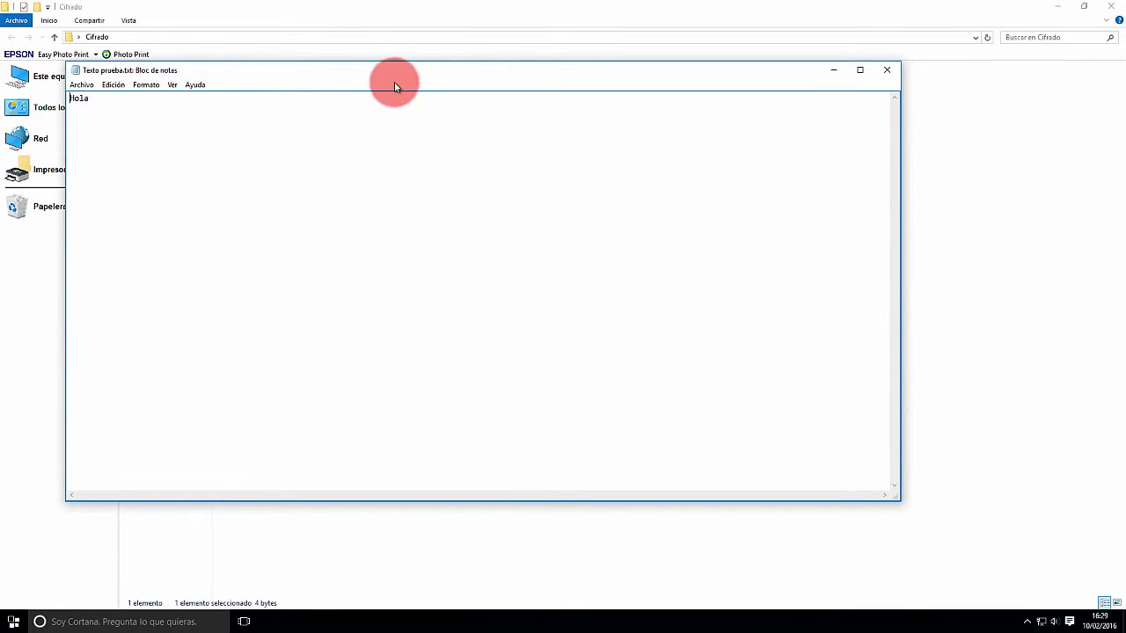
{"action": "left_click_drag", "start_coordinate": [403, 74], "coordinate": [507, 100]}
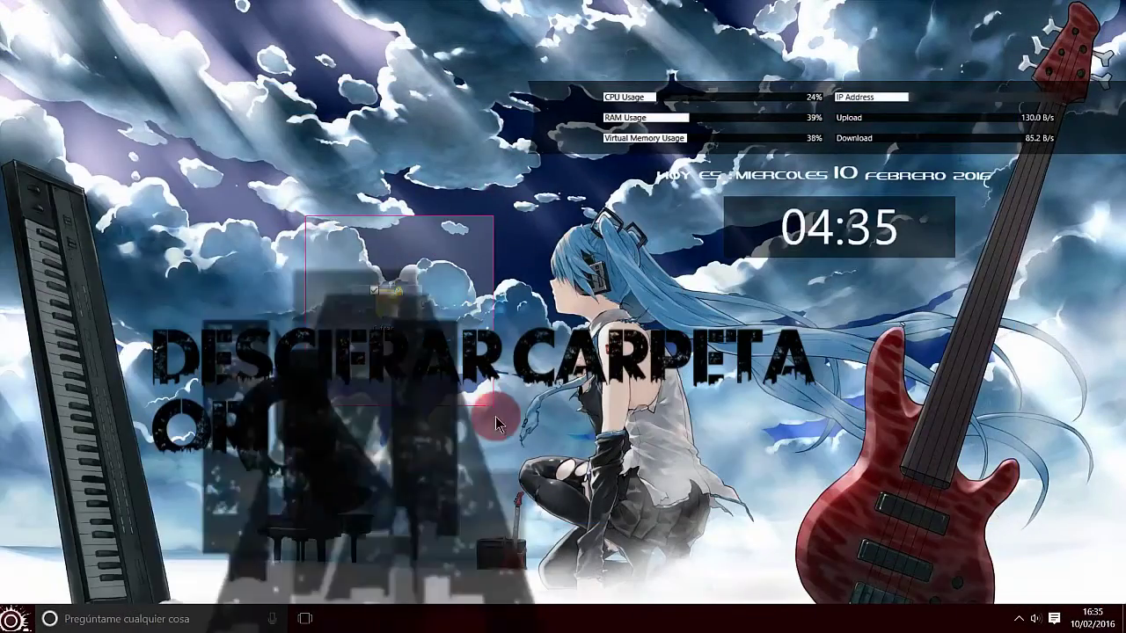
Step: Untick 'Cifrar contenido' in Cifrado's advanced attributes, applying it to all subfolders and files
{"action": "left_click_drag", "start_coordinate": [497, 423], "coordinate": [501, 449]}
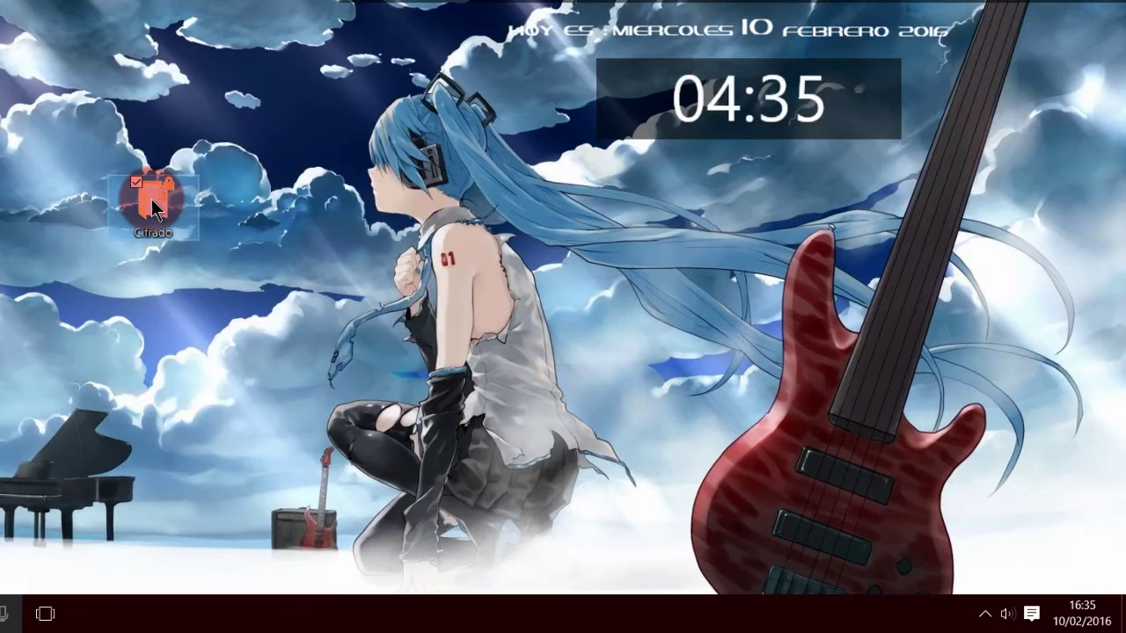
{"action": "right_click", "coordinate": [153, 209]}
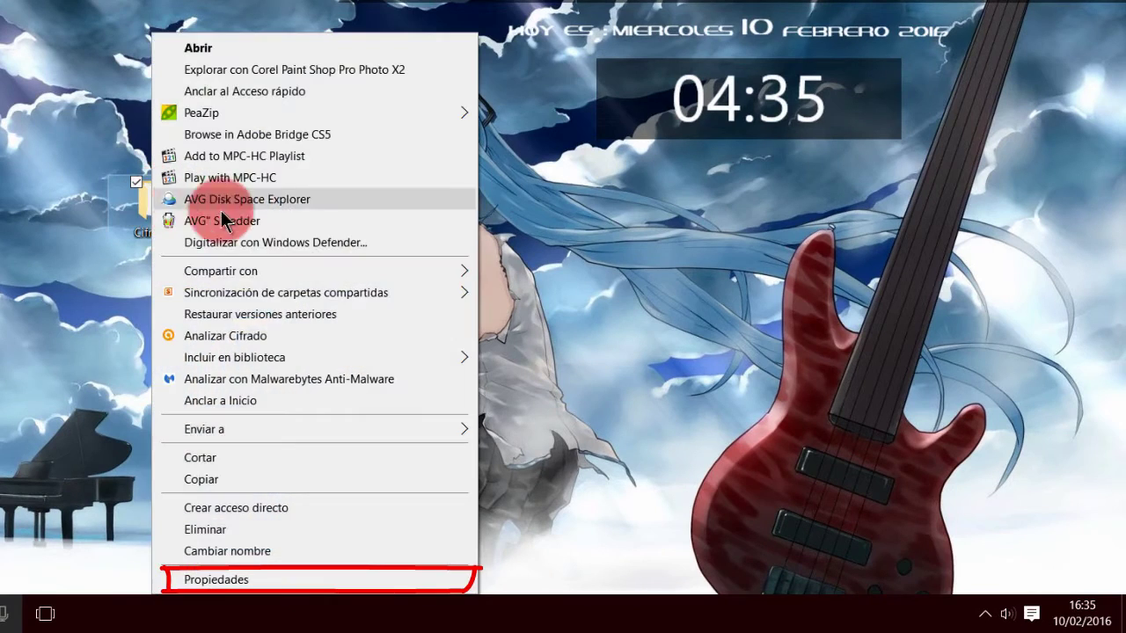
{"action": "left_click", "coordinate": [211, 580]}
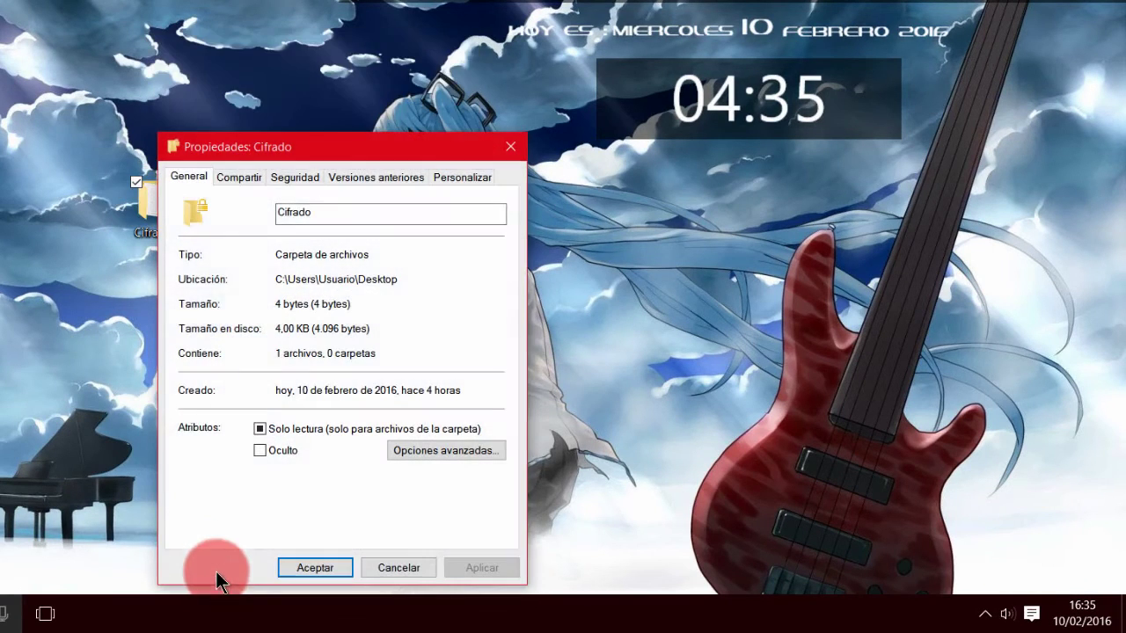
{"action": "mouse_move", "coordinate": [275, 143]}
{"action": "left_mouse_down"}
{"action": "mouse_move", "coordinate": [304, 97]}
{"action": "mouse_move", "coordinate": [287, 46]}
{"action": "left_mouse_up"}
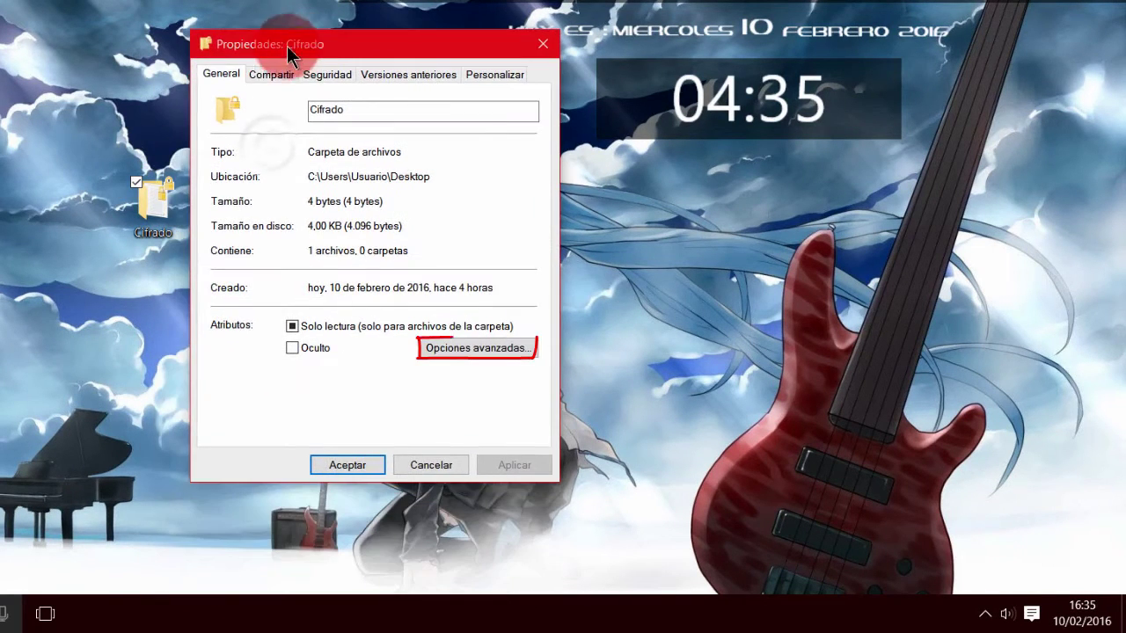
{"action": "left_click", "coordinate": [476, 348]}
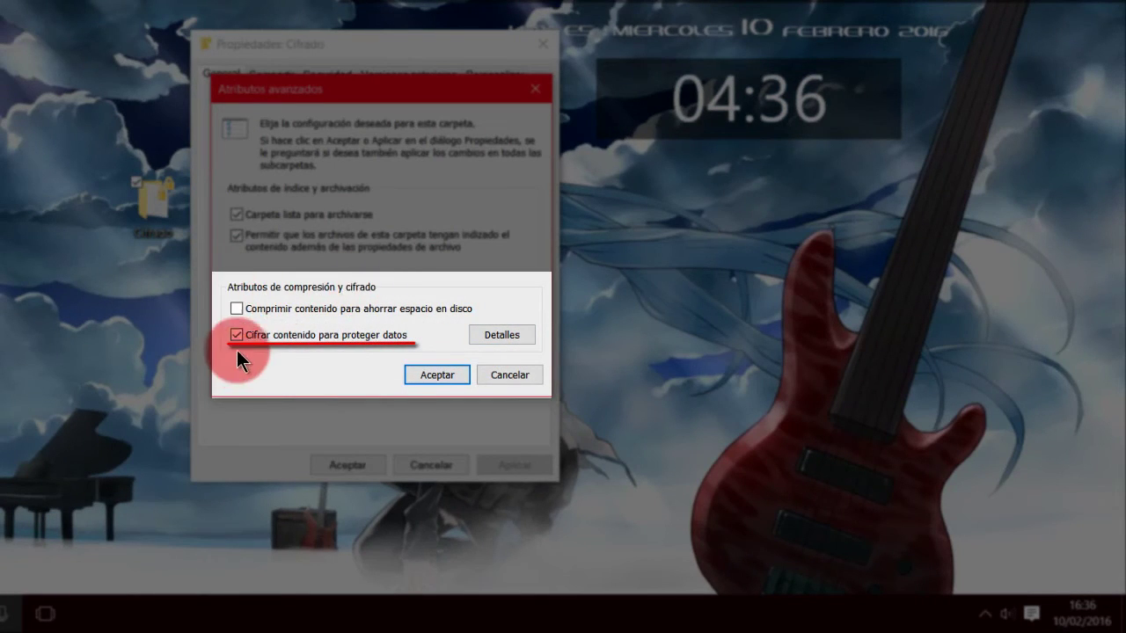
{"action": "left_click", "coordinate": [234, 336]}
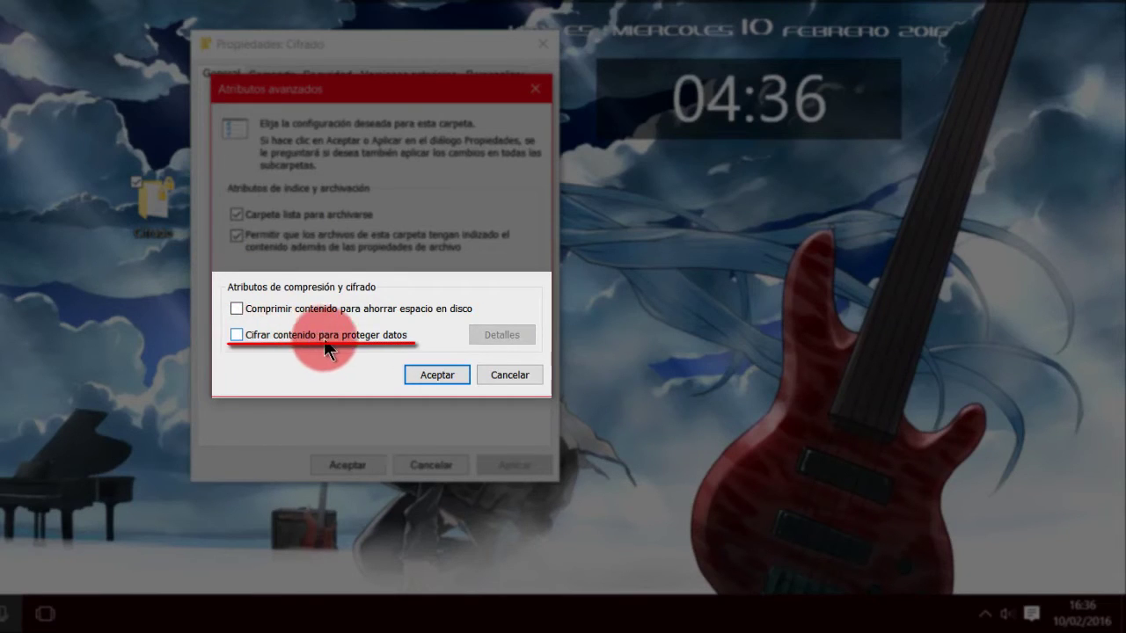
{"action": "left_click", "coordinate": [433, 375]}
{"action": "left_click", "coordinate": [515, 464]}
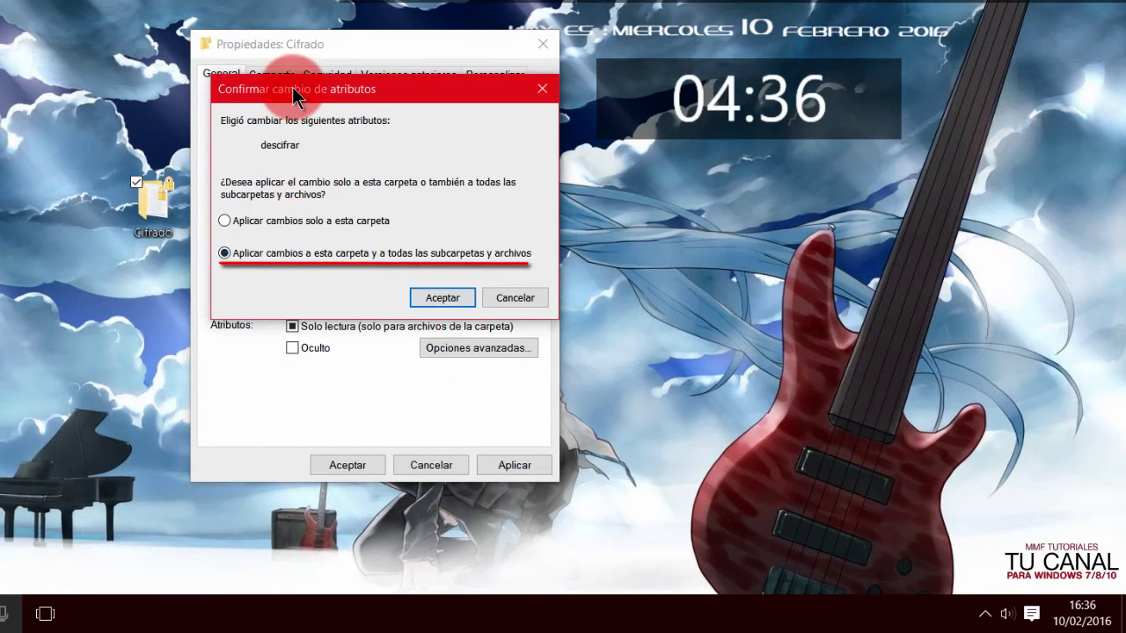
{"action": "left_click", "coordinate": [442, 298]}
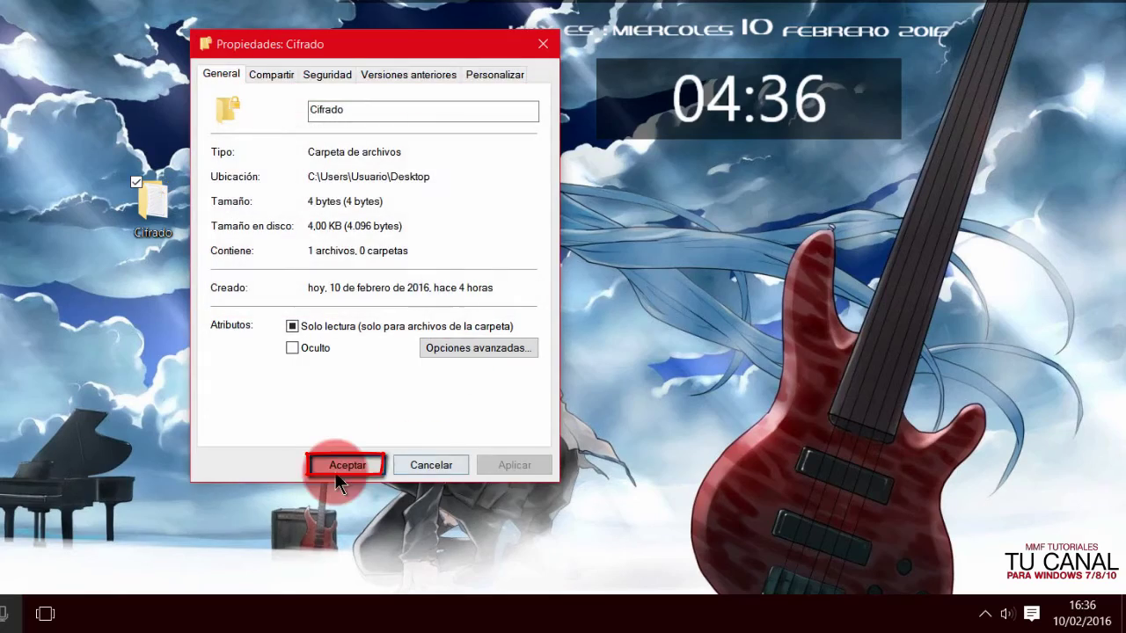
{"action": "left_click", "coordinate": [337, 470]}
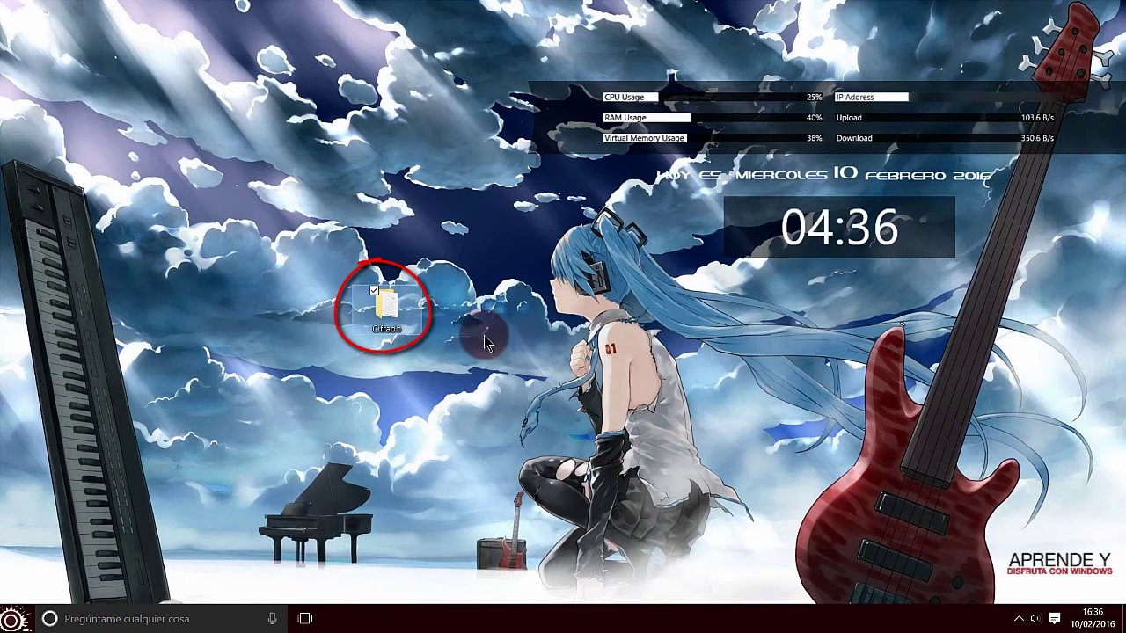
Step: Bring up the Ejecutar prompt and highlight certmgr.msc on Microsoft's certificate help page
{"action": "left_click_drag", "start_coordinate": [328, 262], "coordinate": [460, 390]}
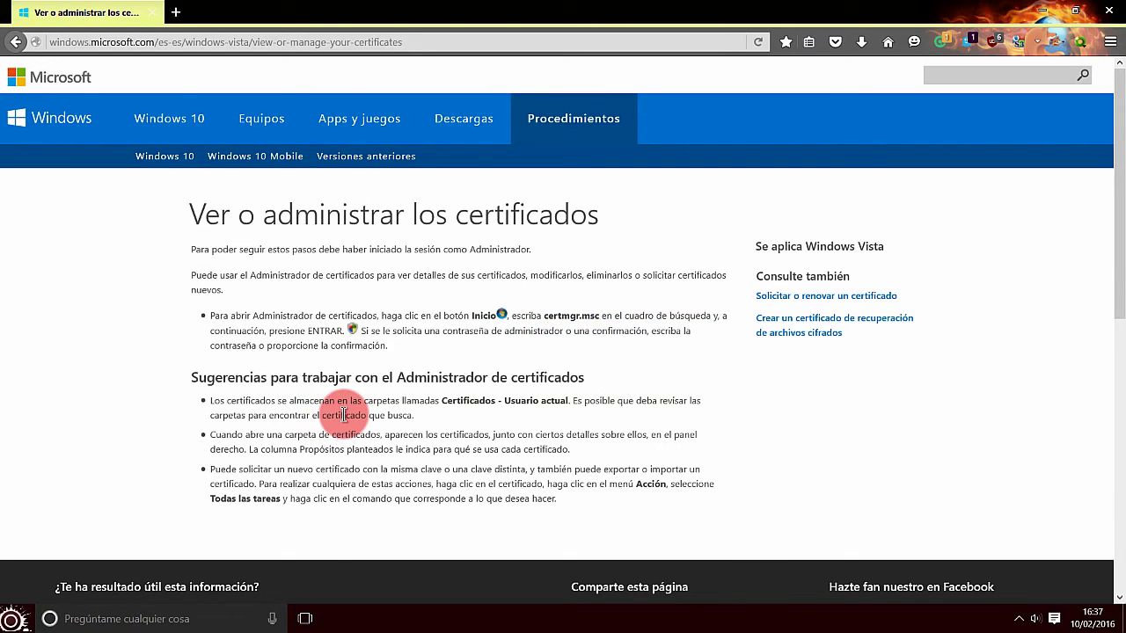
{"action": "key", "text": "super+r"}
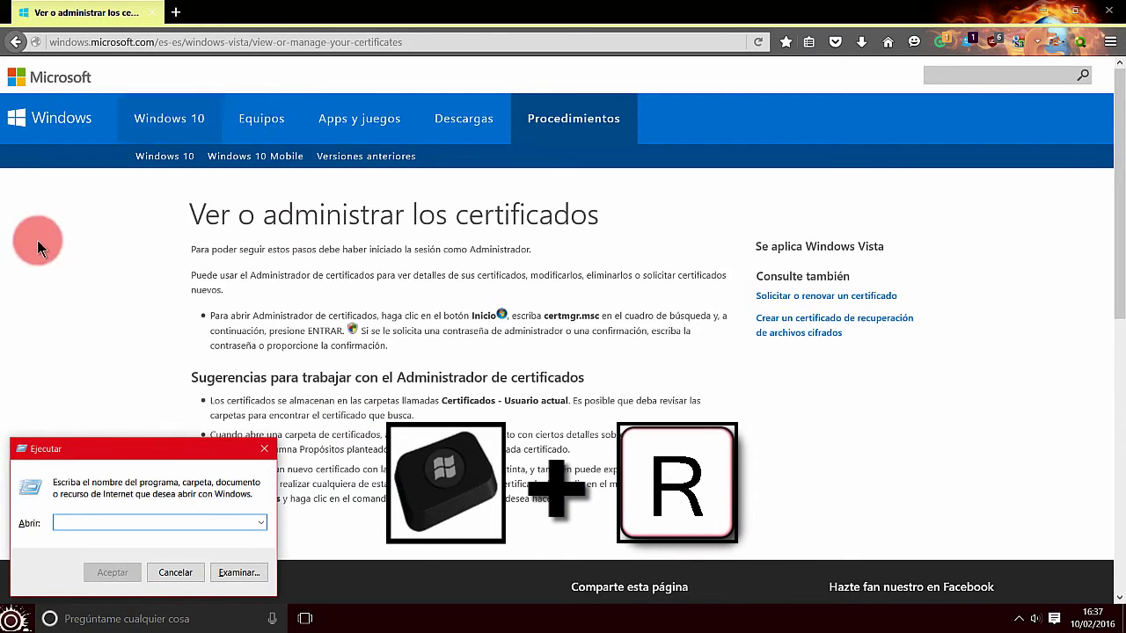
{"action": "left_click_drag", "start_coordinate": [545, 315], "coordinate": [602, 319]}
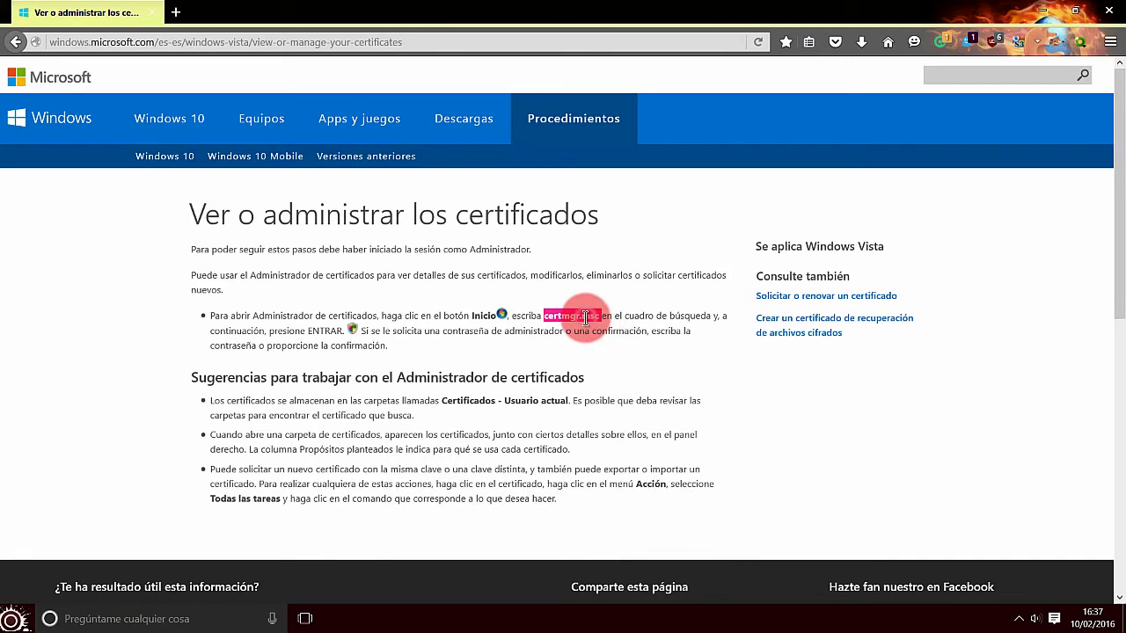